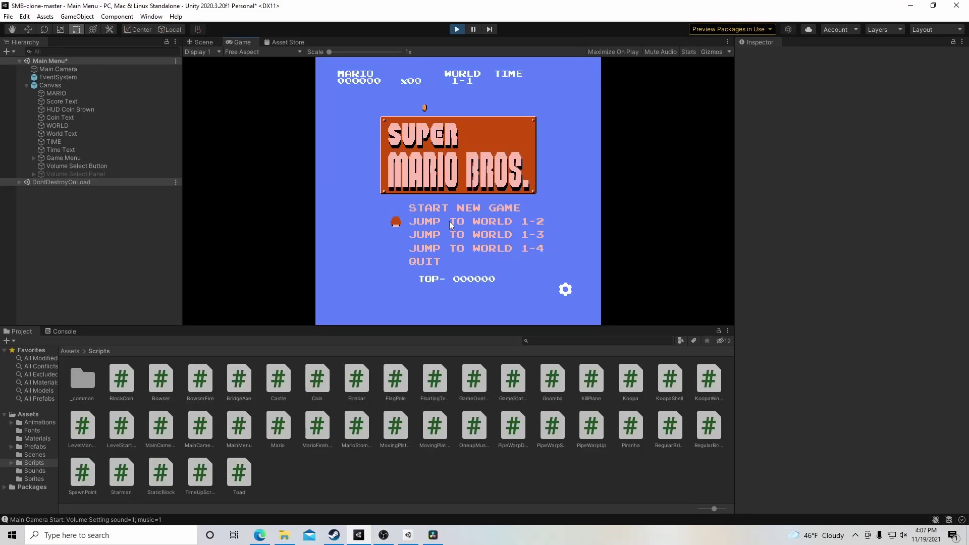
Step: Start World 1-2 and run Mario right, jumping the goomba, question block and stairs
left_click(449, 222)
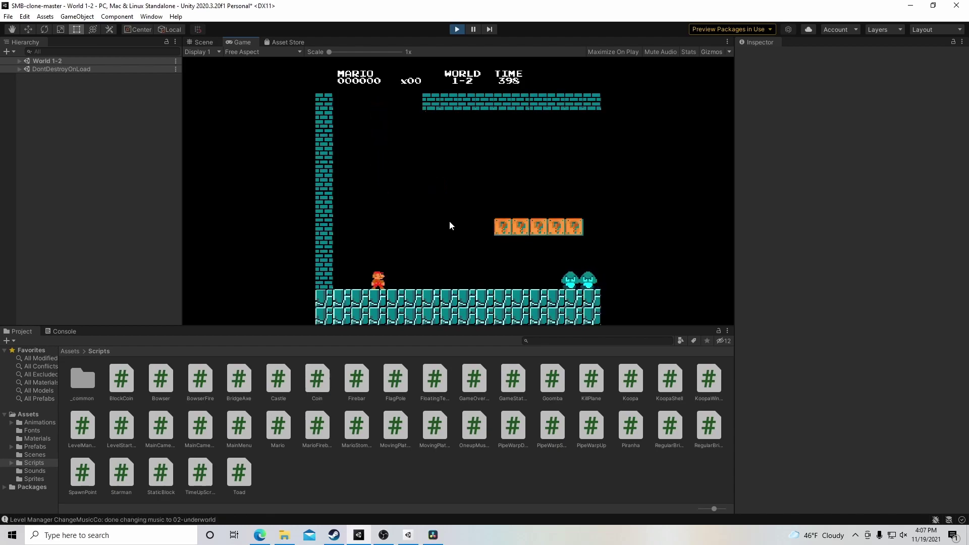
key("Right")
key("space")
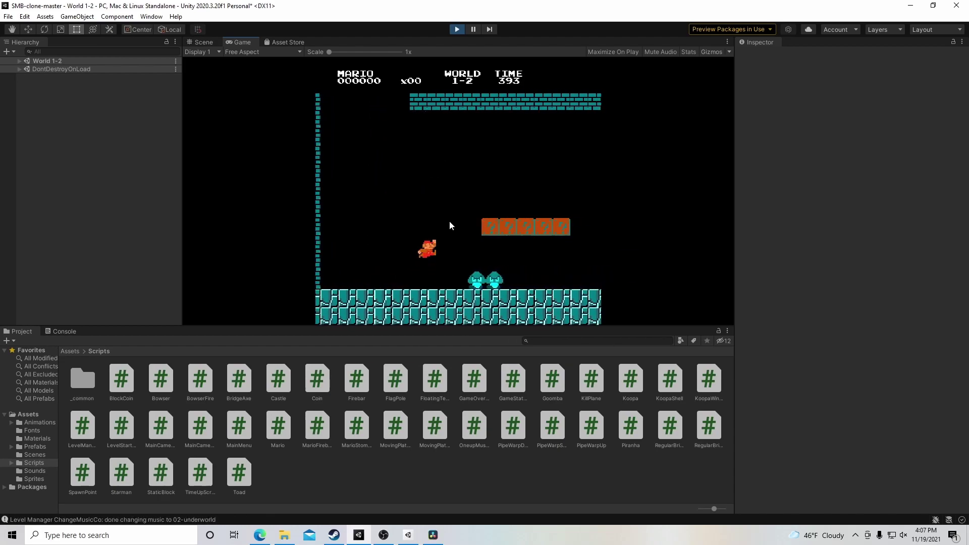
key("Right")
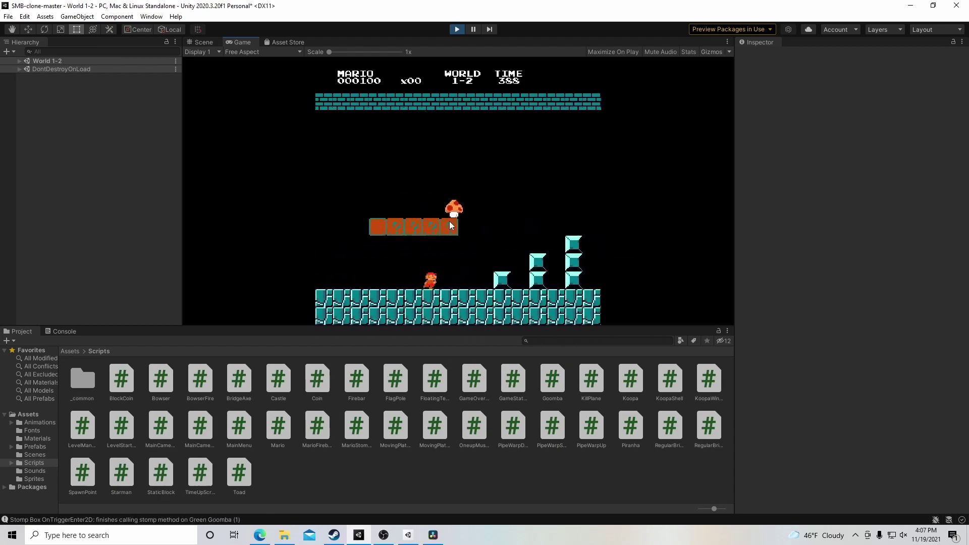
key("Right")
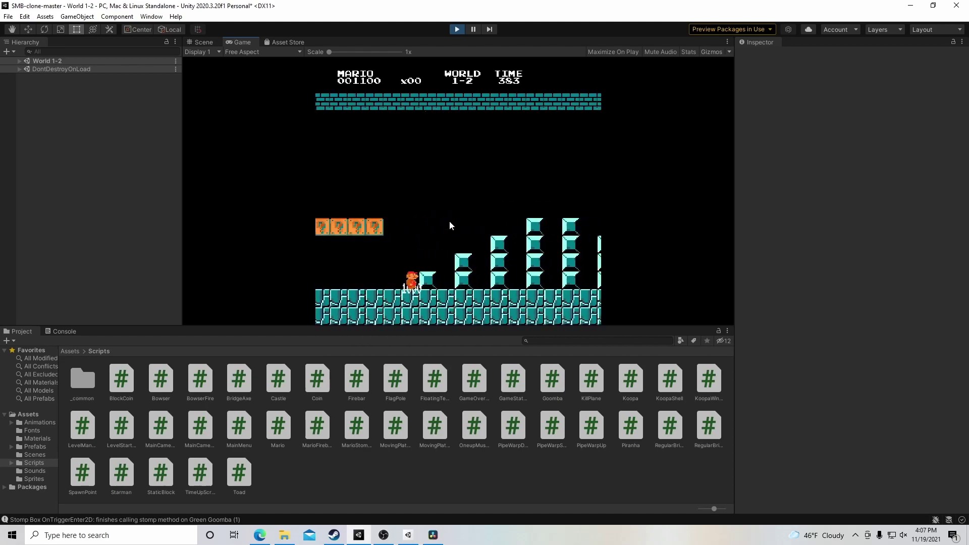
key("Right")
key("space")
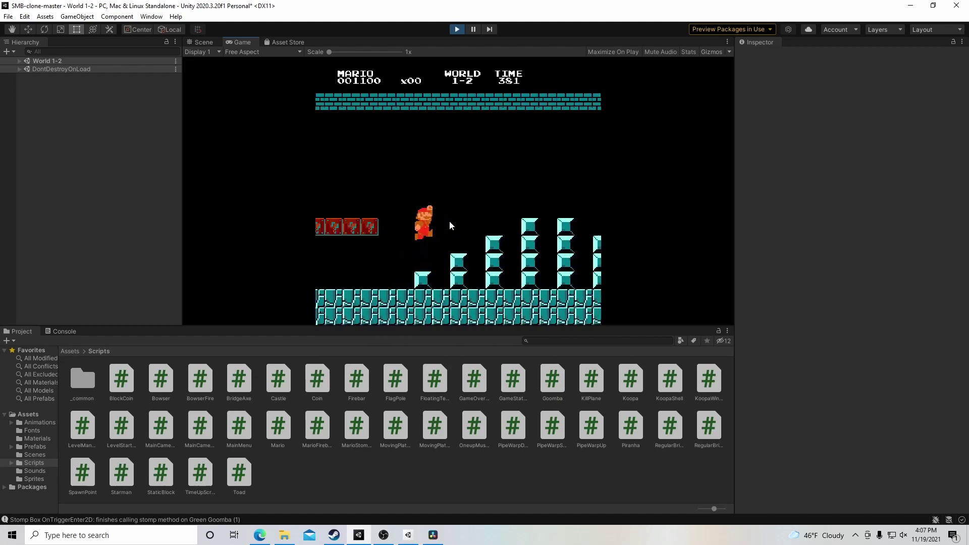
key("Right")
key("space")
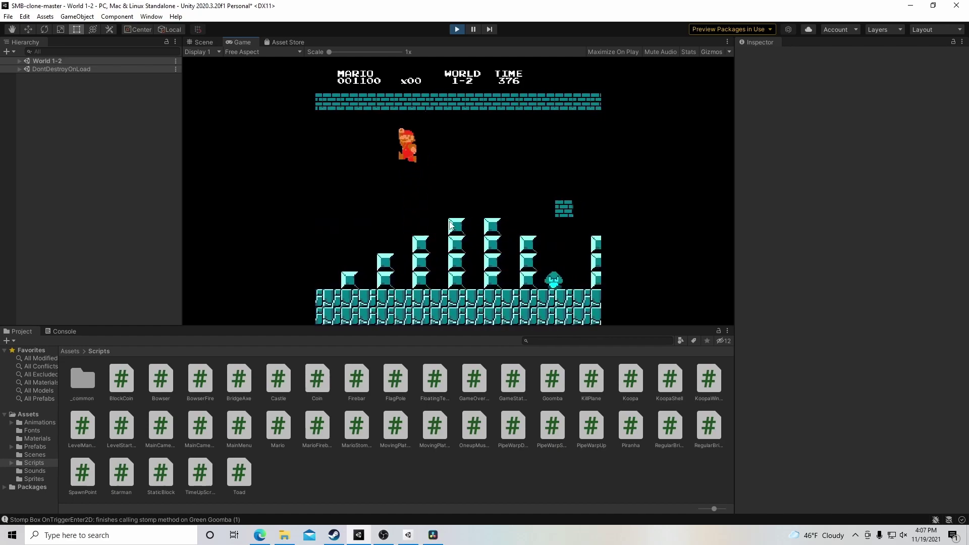
key("Right")
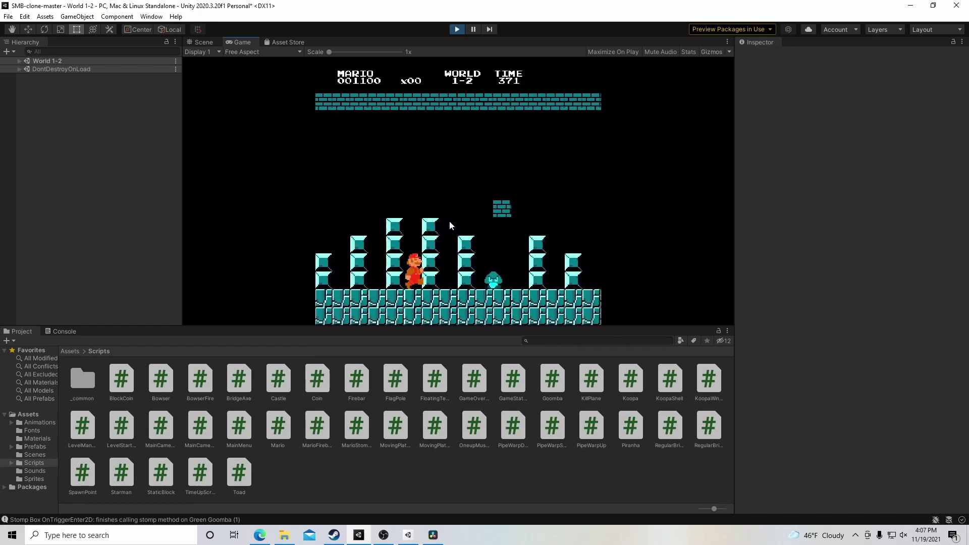
key("space")
key("Right")
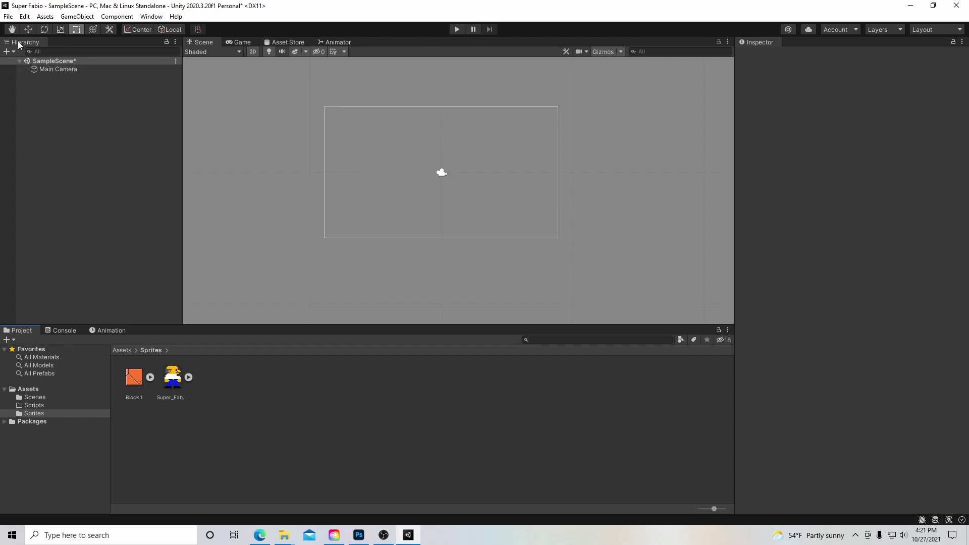
Step: Create an empty GameObject in the Hierarchy and name it Fabio
right_click(34, 78)
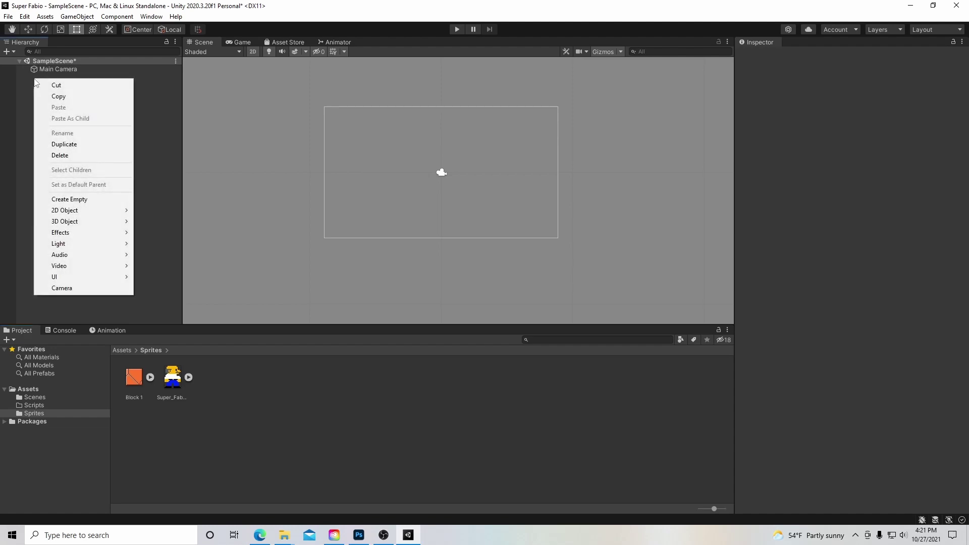
left_click(68, 199)
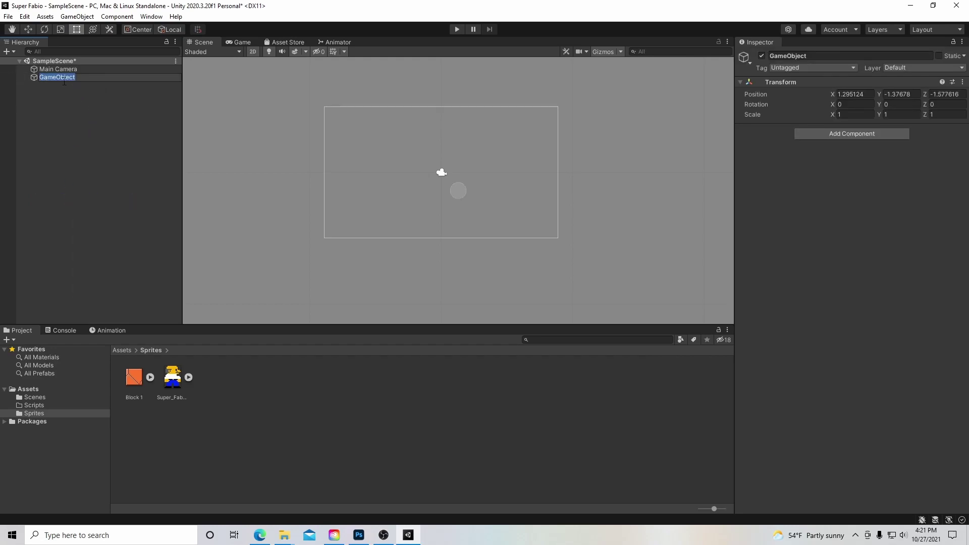
type("Fabio")
key("Return")
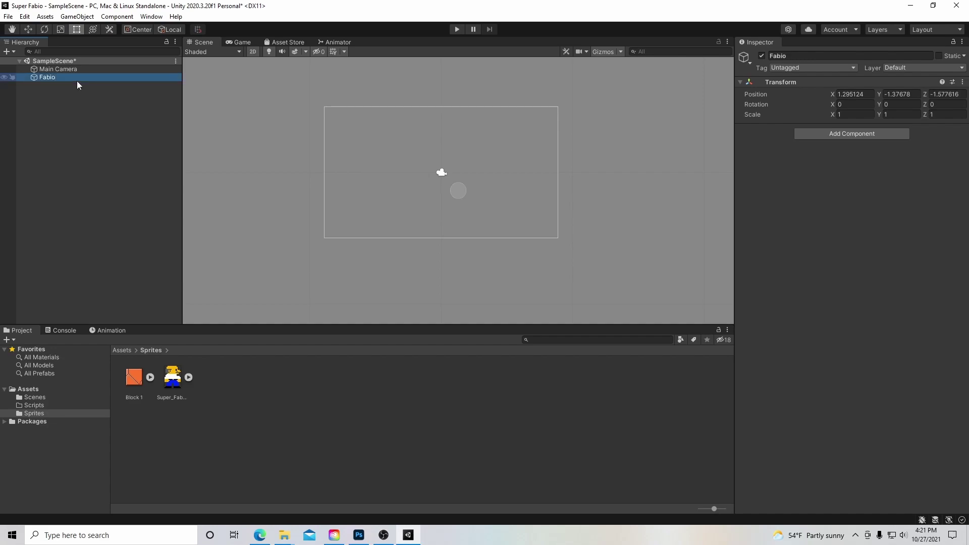
Step: Toggle the SampleScene object list, then save the scene with File > Save
left_click(18, 61)
left_click(18, 61)
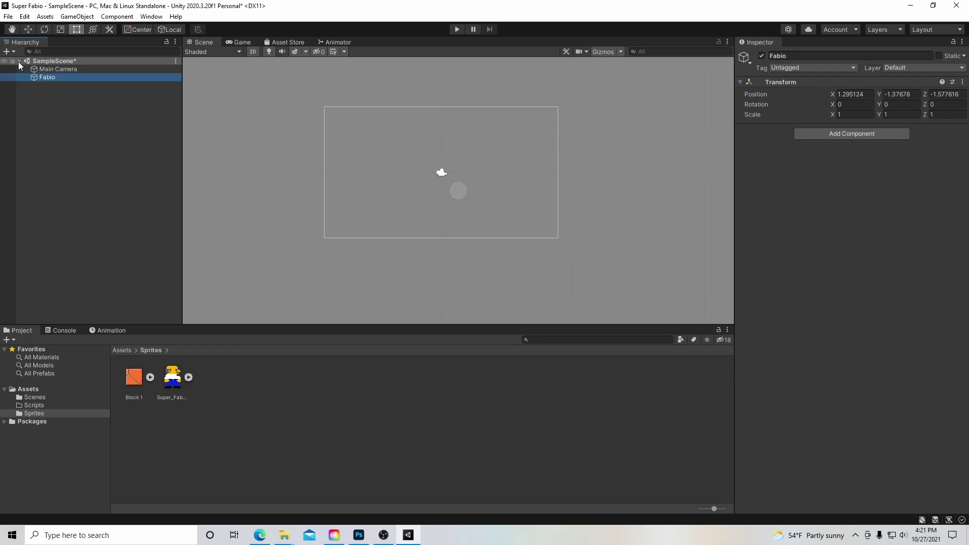
left_click(19, 62)
left_click(19, 61)
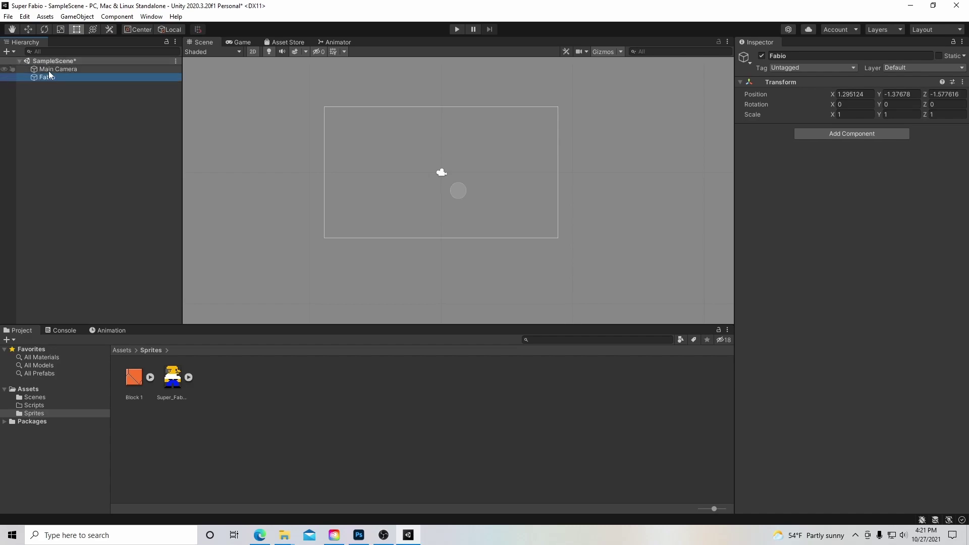
left_click(19, 62)
left_click(19, 62)
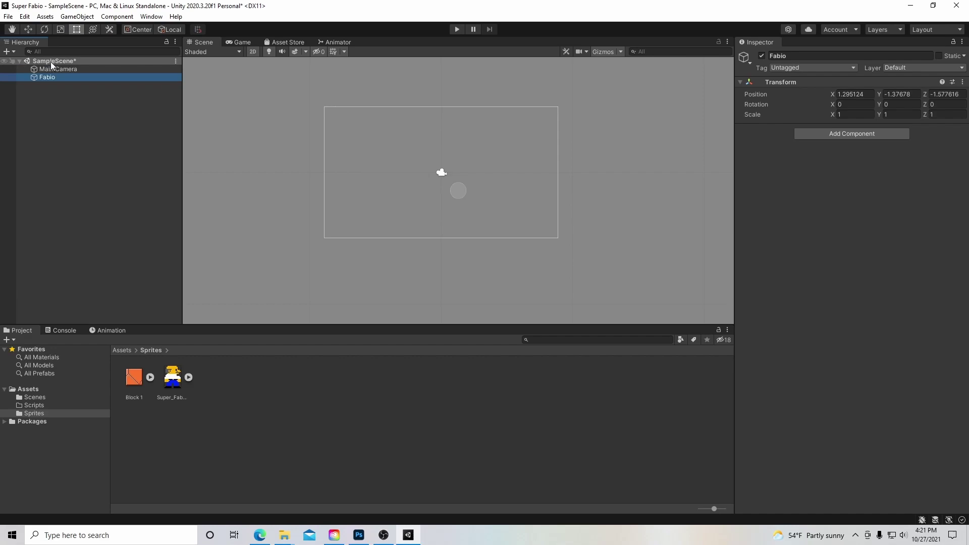
left_click(8, 17)
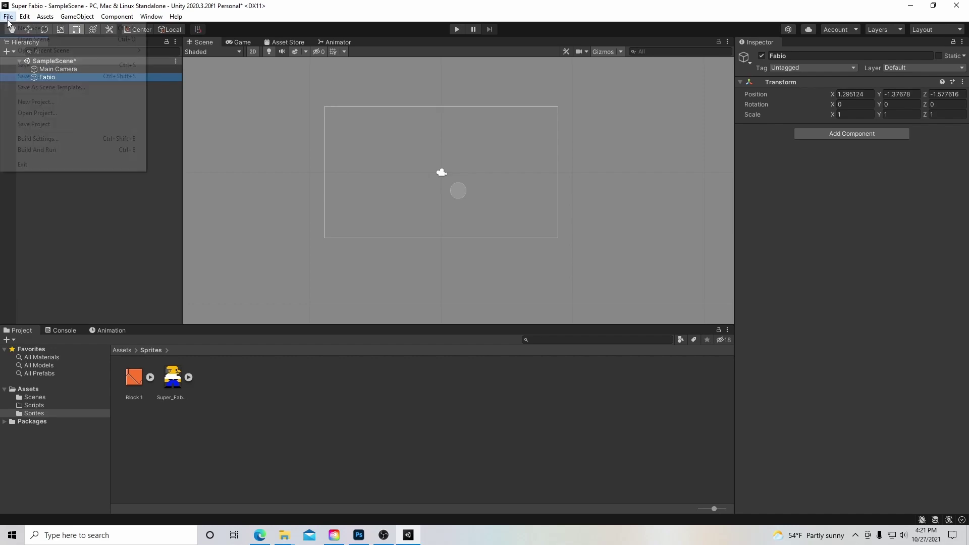
left_click(43, 64)
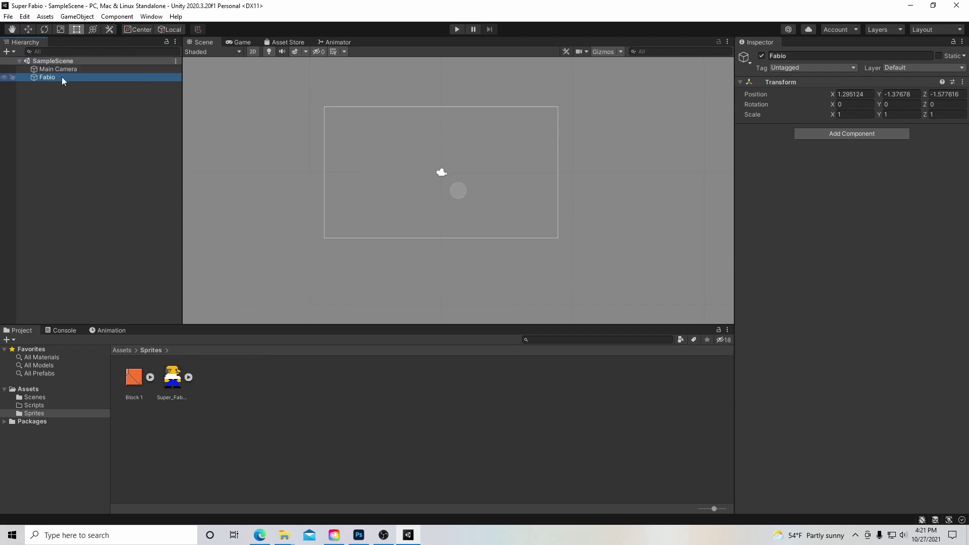
Step: Select Main Camera then Fabio, try the Rotate tool, and settle on the Move tool
left_click(63, 71)
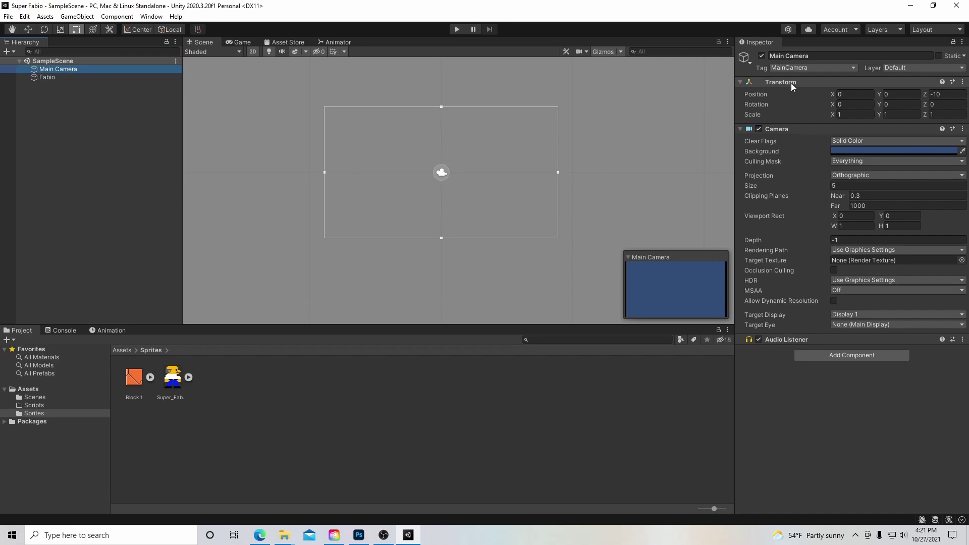
left_click(110, 79)
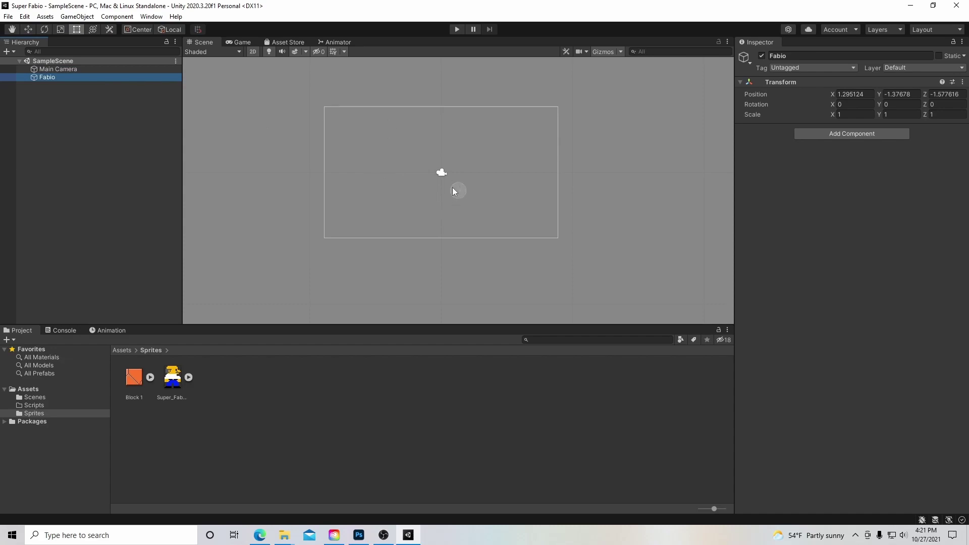
left_click(28, 29)
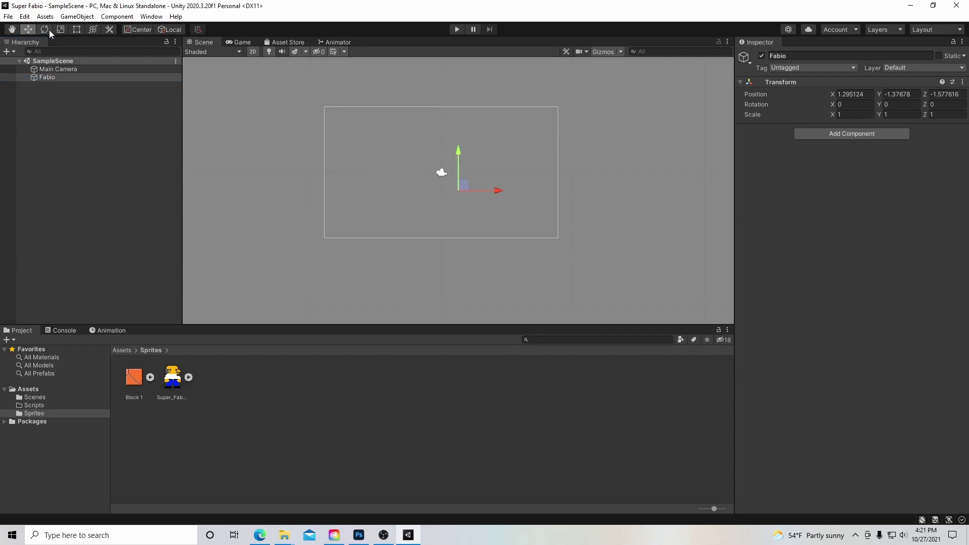
left_click(45, 29)
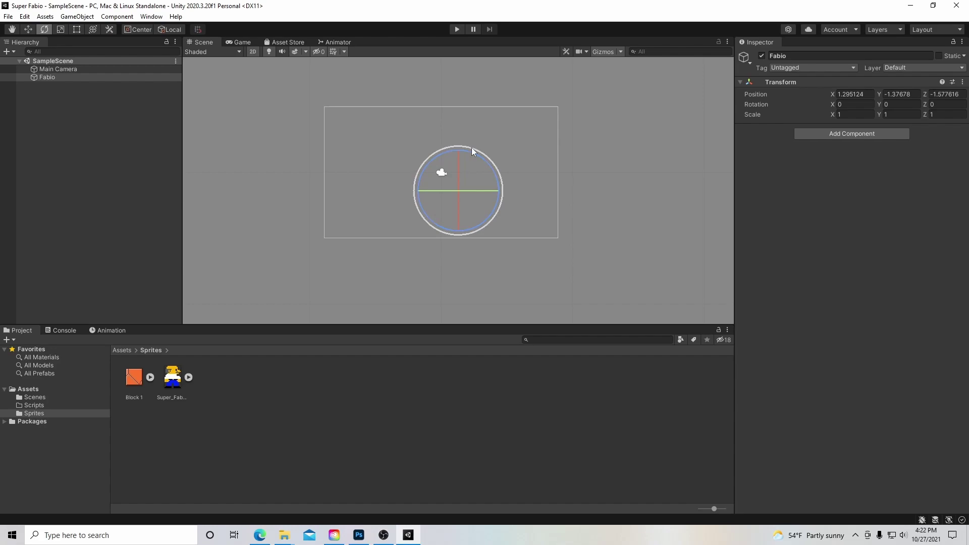
left_click(28, 30)
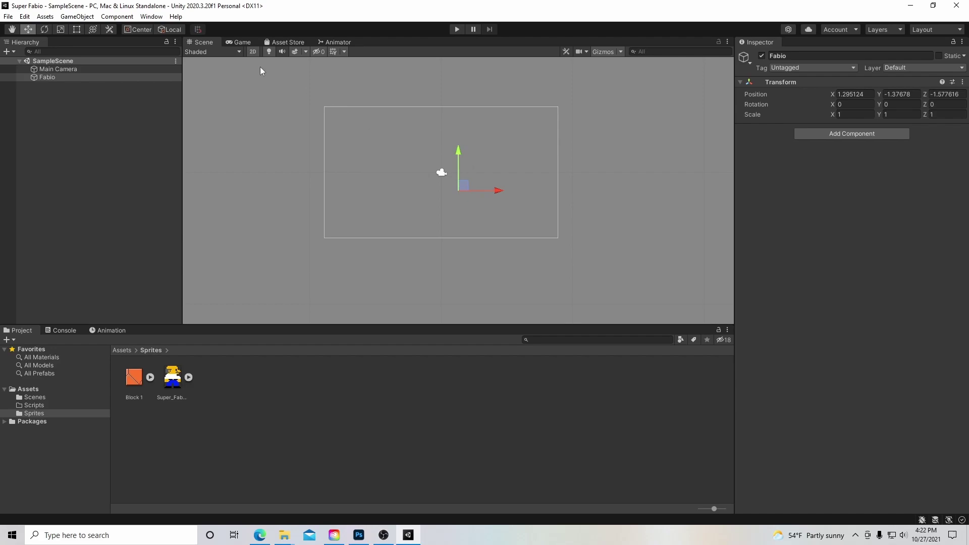
left_click(253, 52)
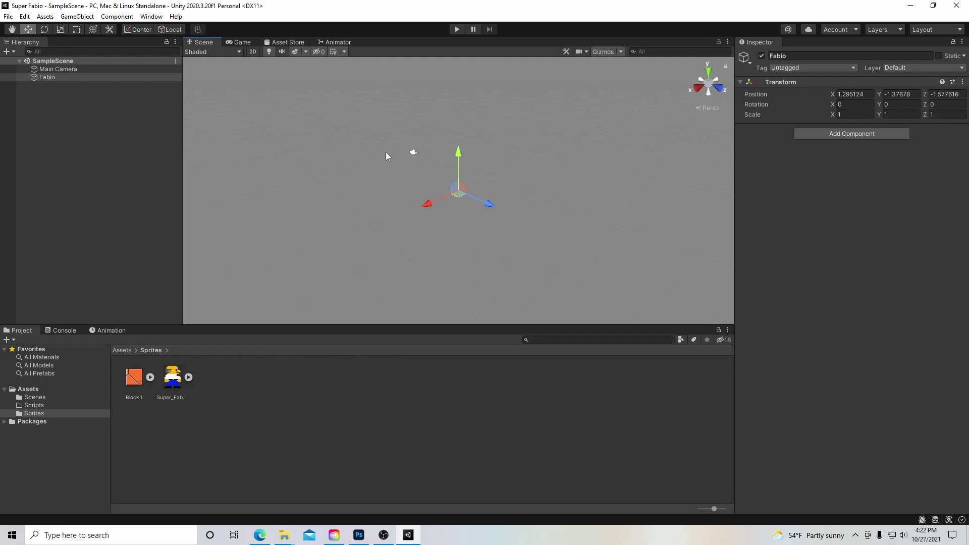
left_click(120, 70)
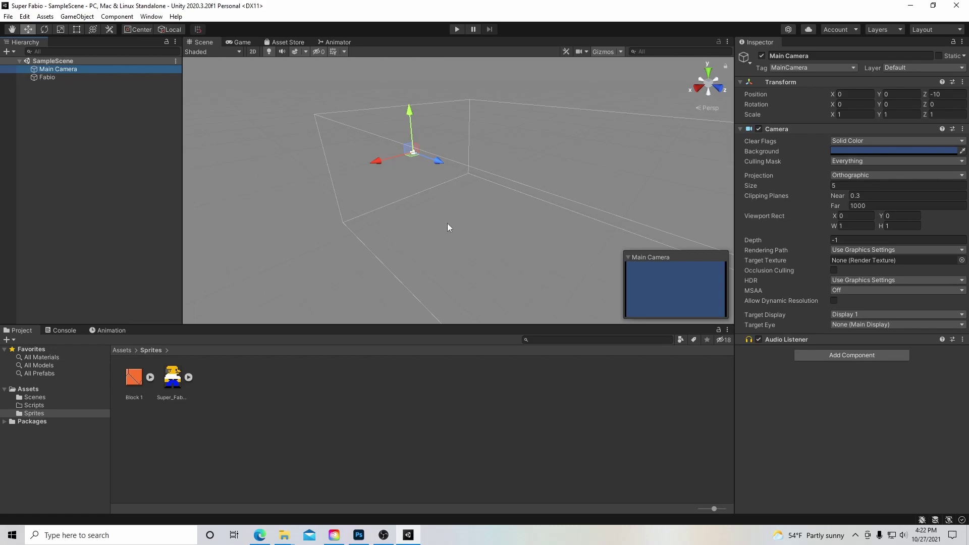
key("f")
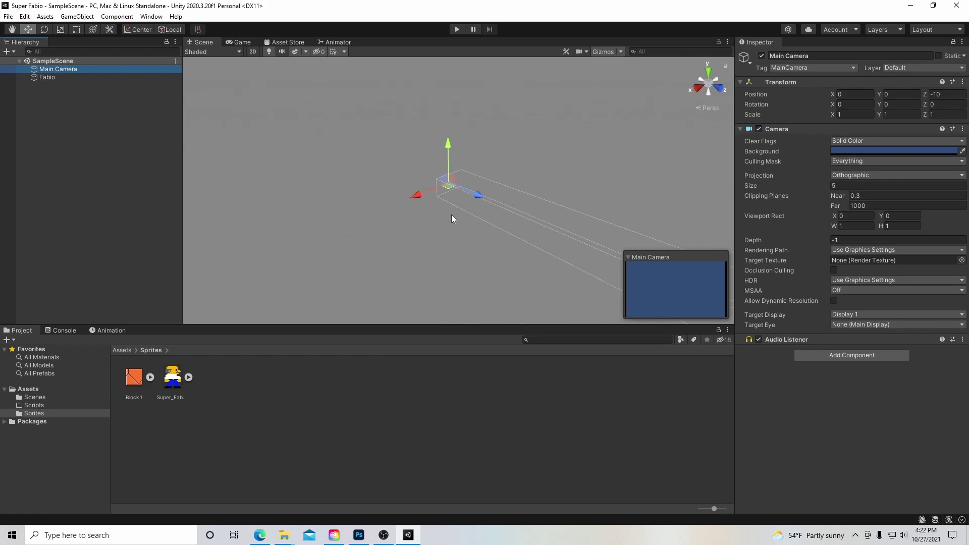
mouse_move(515, 253)
left_mouse_down("alt")
mouse_move(743, 292)
mouse_move(627, 259)
mouse_move(714, 270)
mouse_move(729, 275)
mouse_move(517, 243)
left_mouse_up("alt")
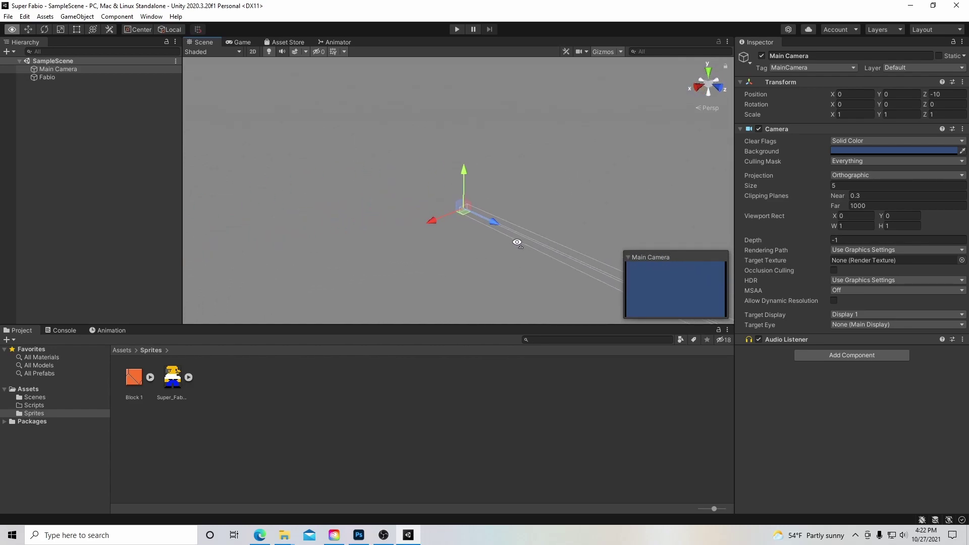
middle_click_drag(517, 242, 498, 258)
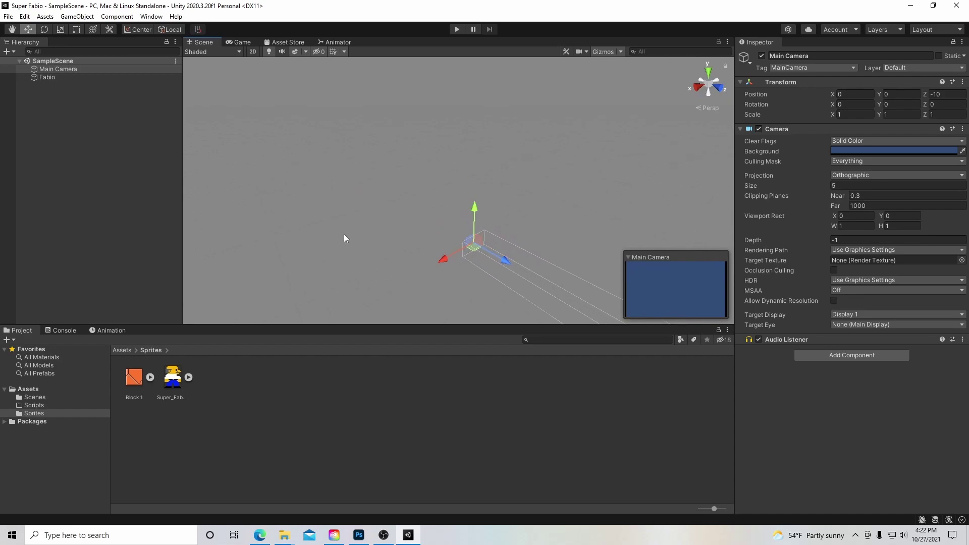
double_click(70, 70)
left_click(59, 79)
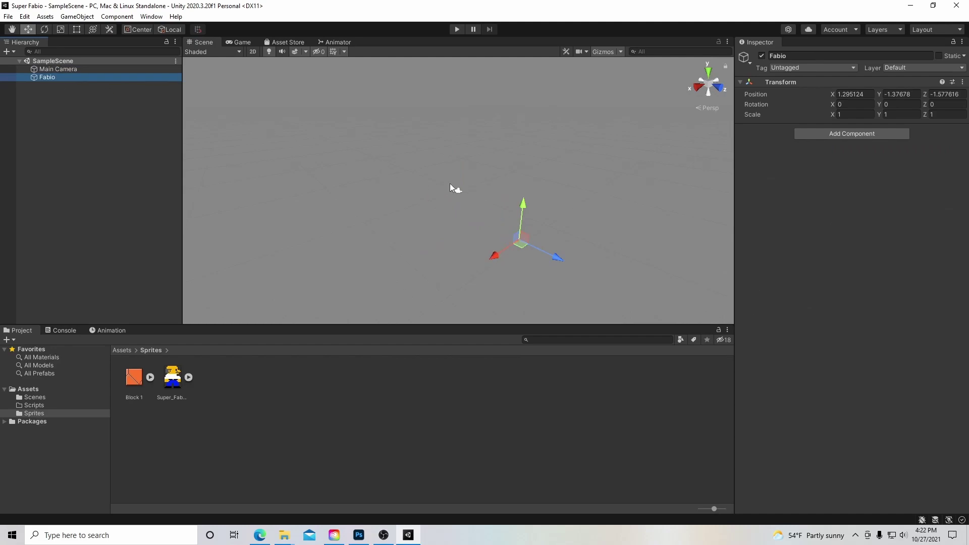
left_click(102, 71)
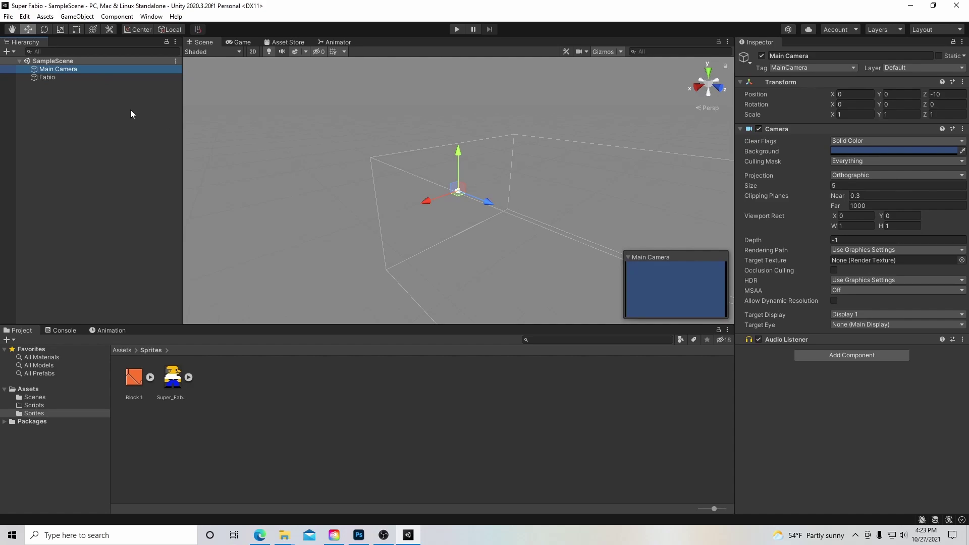
left_click(102, 83)
double_click(95, 77)
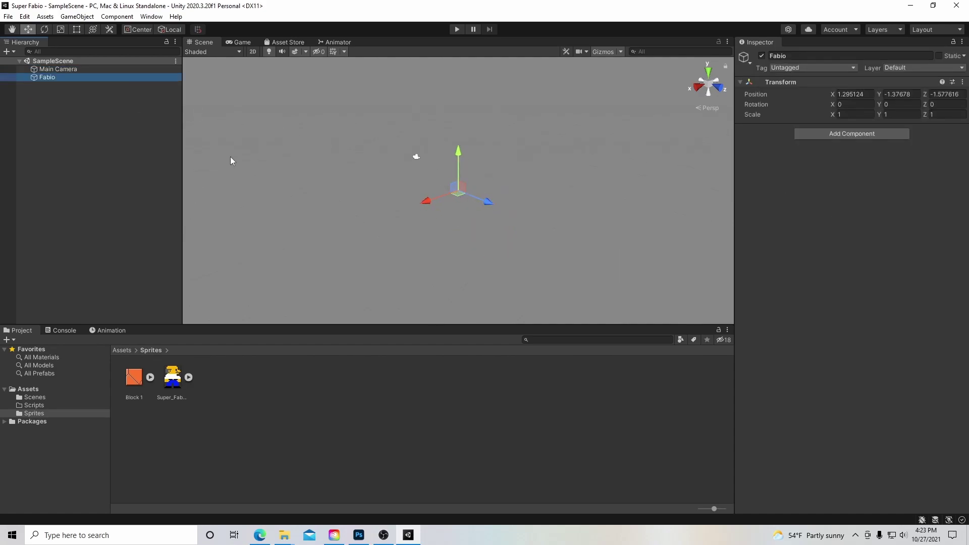
scroll(472, 210, "up", 1)
Step: Return the Scene view to 2D and drag Fabio to X 3.53, Y -1.21
left_click(253, 53)
key("t")
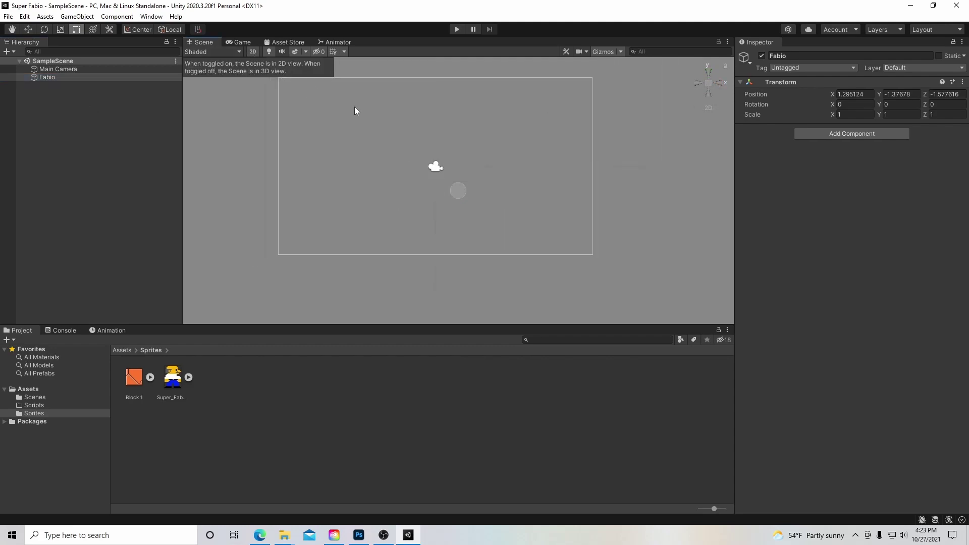
left_click(27, 29)
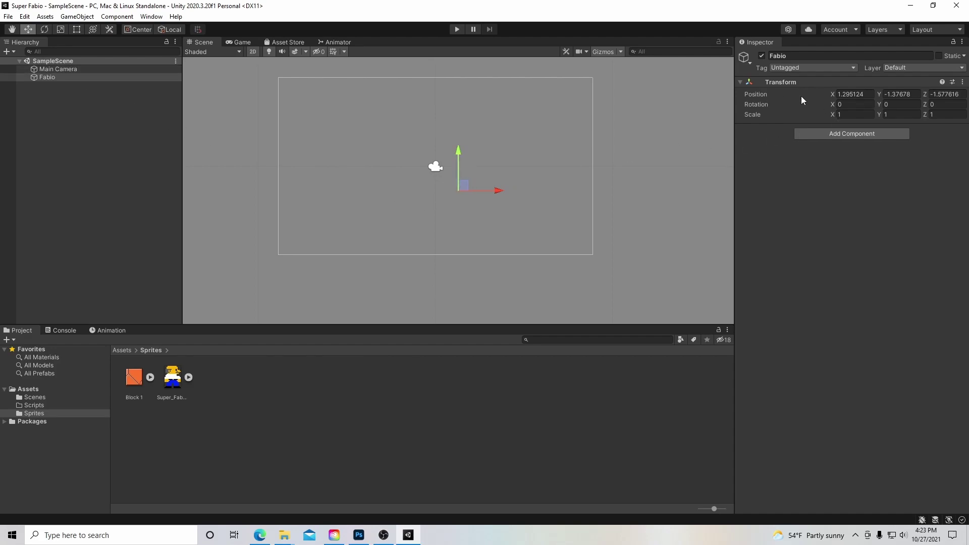
left_click(499, 190)
left_click_drag(499, 190, 435, 191)
left_click_drag(437, 189, 540, 195)
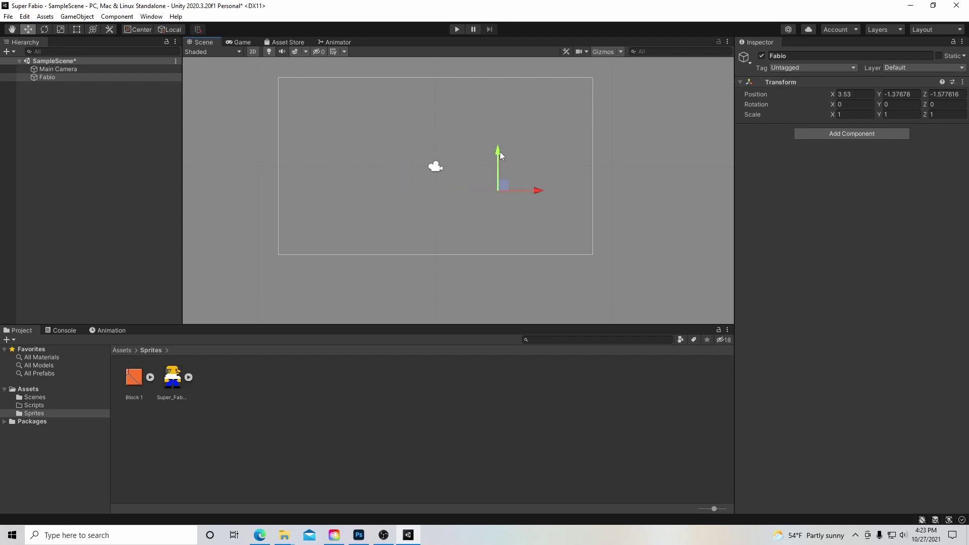
mouse_move(499, 151)
left_mouse_down()
mouse_move(501, 123)
mouse_move(492, 148)
left_mouse_up()
Step: Rotate Fabio to -29.423 degrees on Z with the Rotate tool
left_click(43, 30)
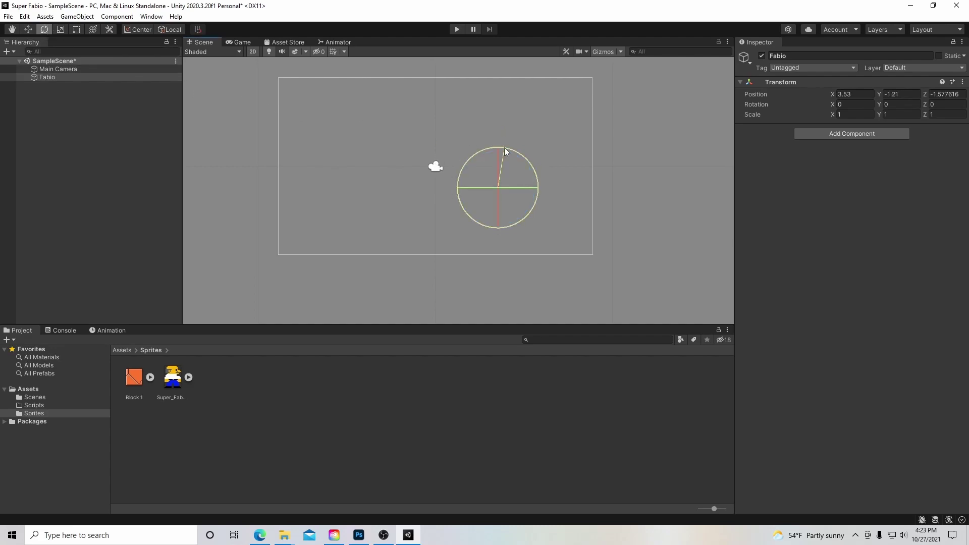
left_click_drag(504, 147, 531, 232)
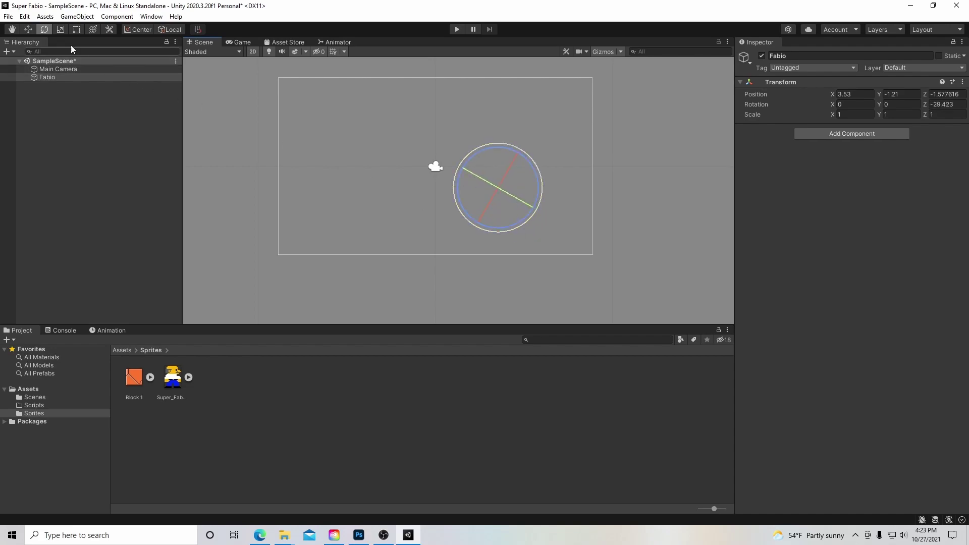
left_click(27, 28)
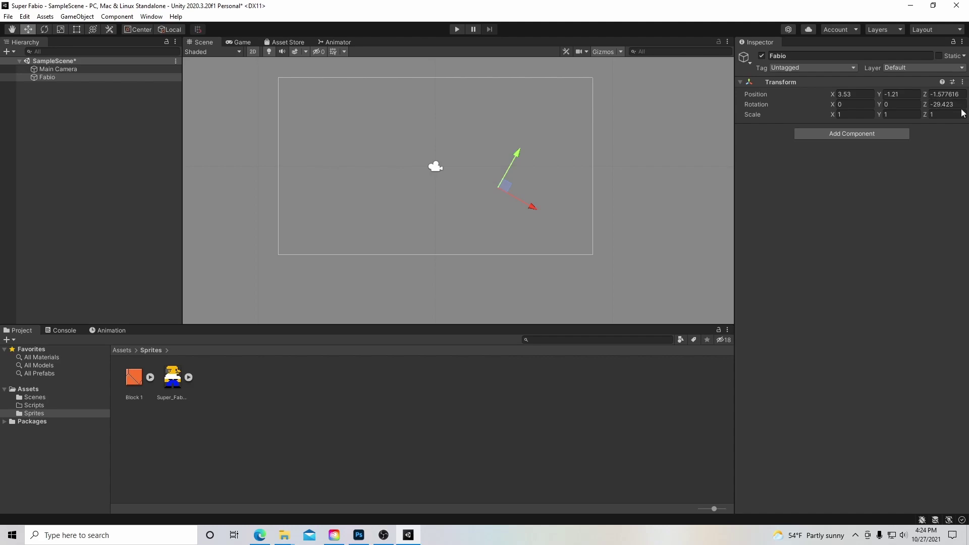
Step: Zero Fabio's Z rotation and set its position to 0, 0, 0
left_click(940, 105)
type("0")
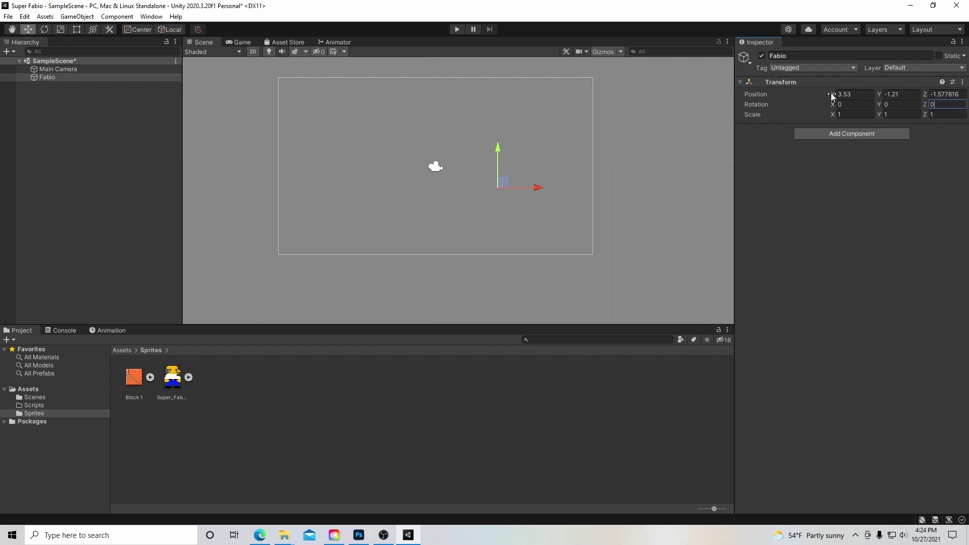
left_click_drag(833, 95, 857, 94)
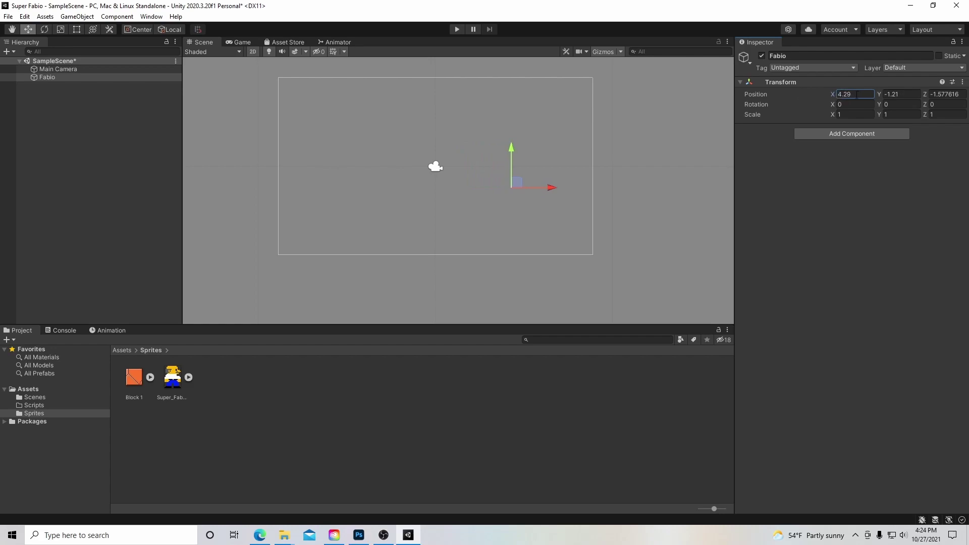
type("0")
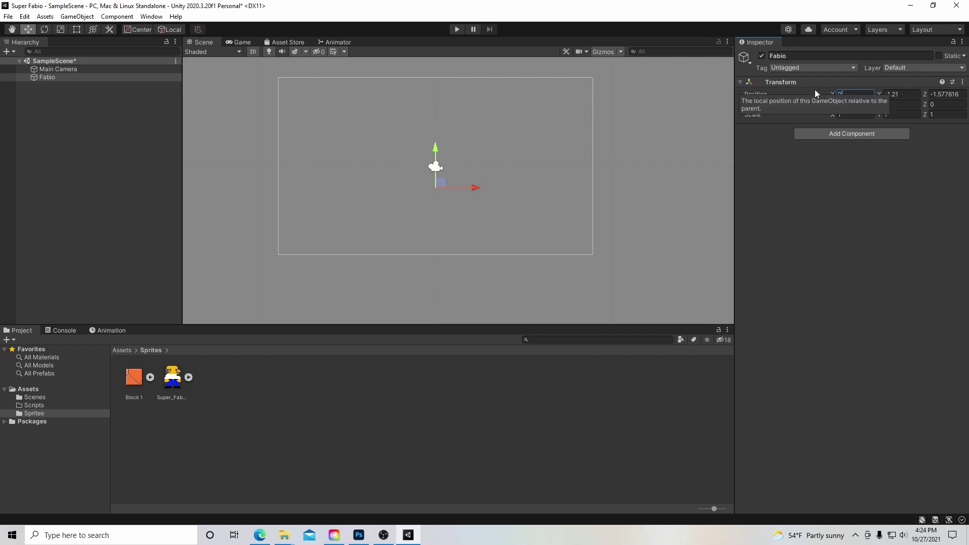
left_click(881, 94)
type("0")
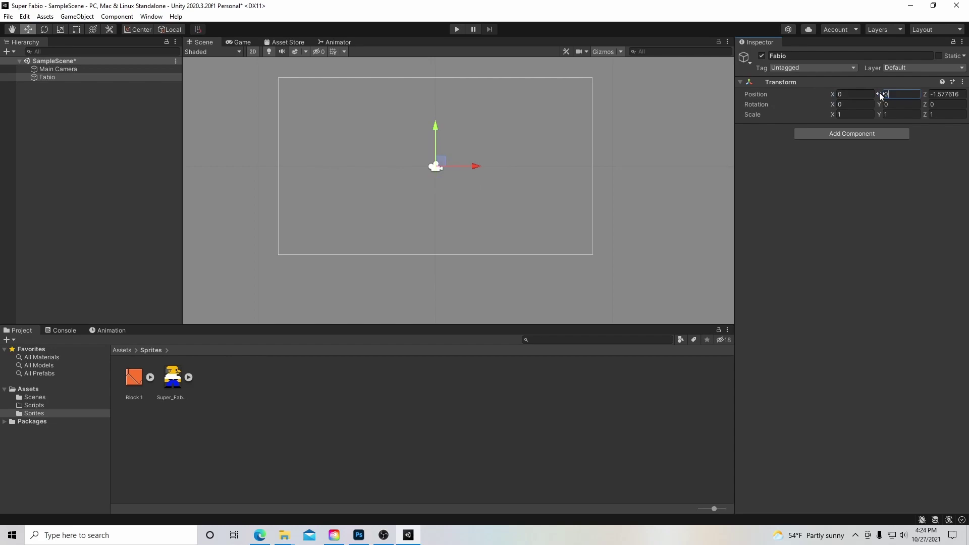
left_click(965, 94)
type("0")
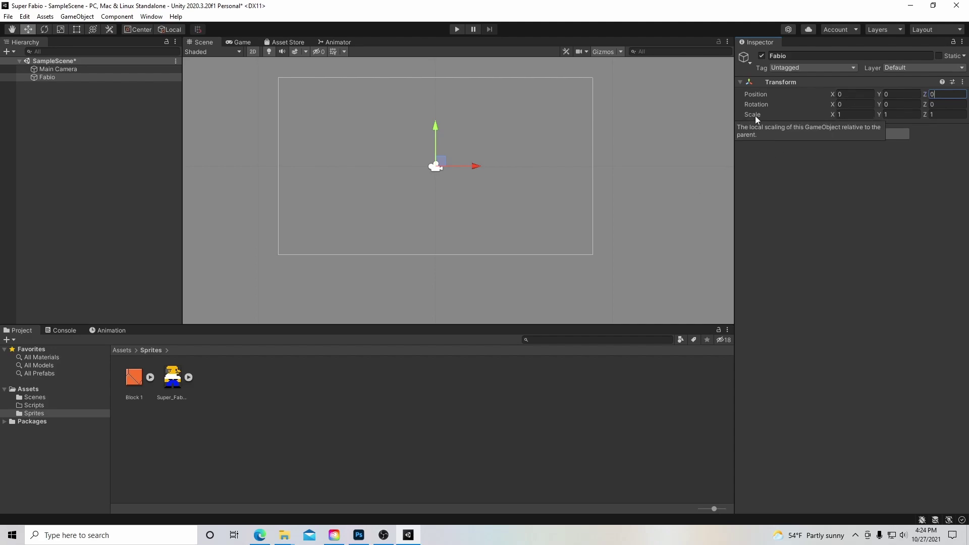
Step: Set Fabio's Scale X back to 1 and select Main Camera to check framing
left_click(831, 115)
key("BackSpace")
type("8")
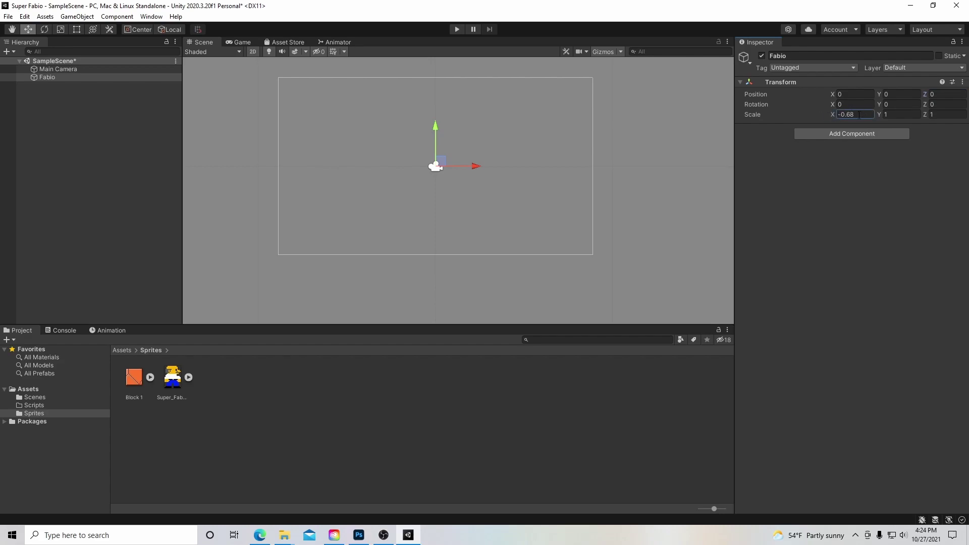
type("1")
key("Return")
left_click(113, 69)
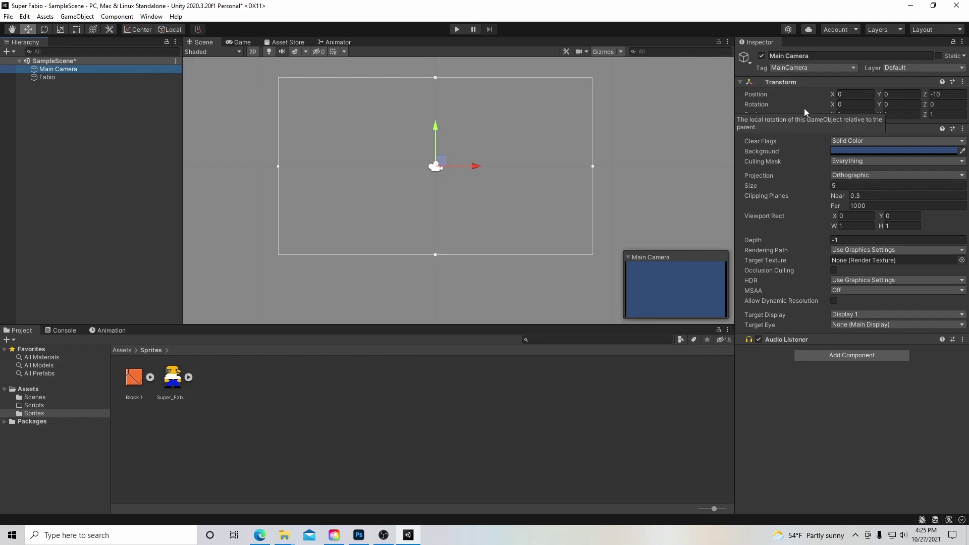
mouse_move(780, 153)
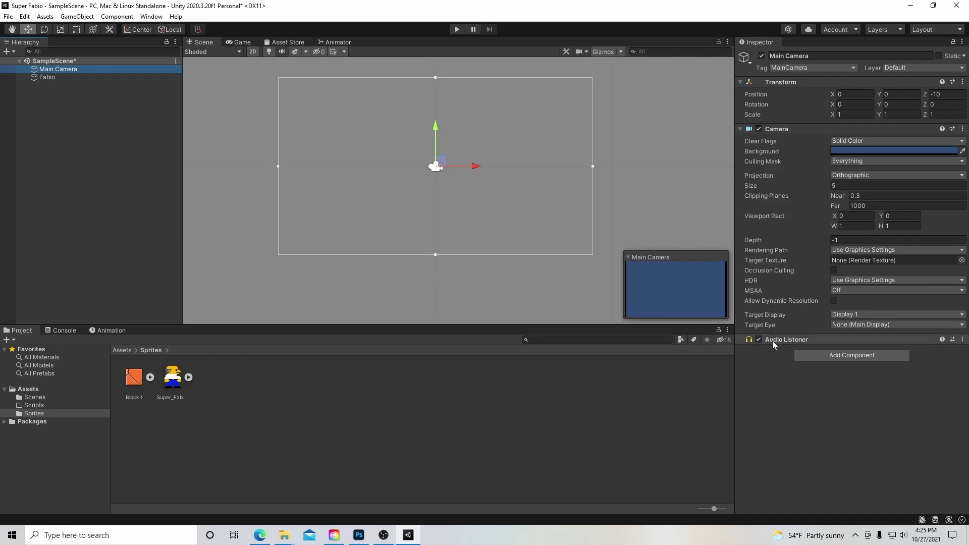
Step: Reselect Fabio and add a Sprite Renderer component via the 'Sprite Ren' search
left_click(93, 80)
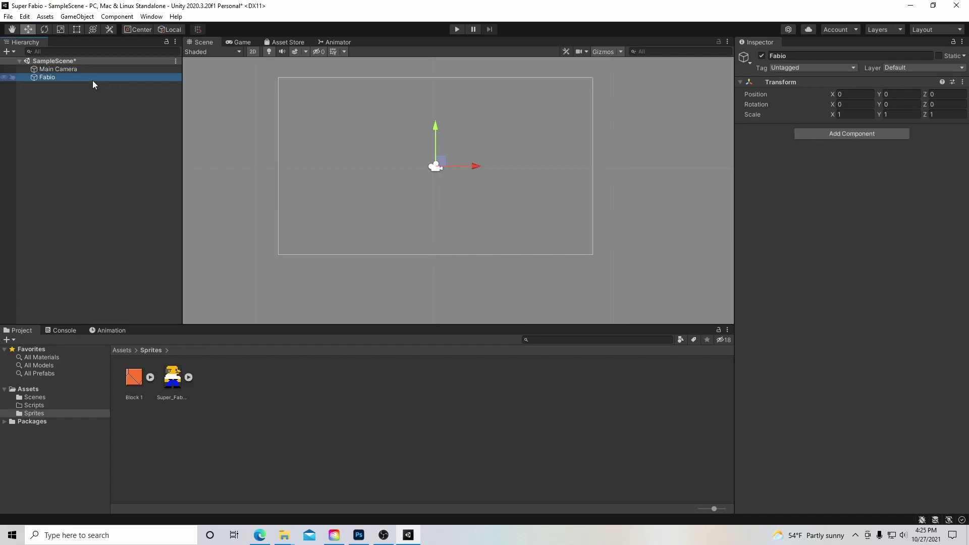
left_click(828, 135)
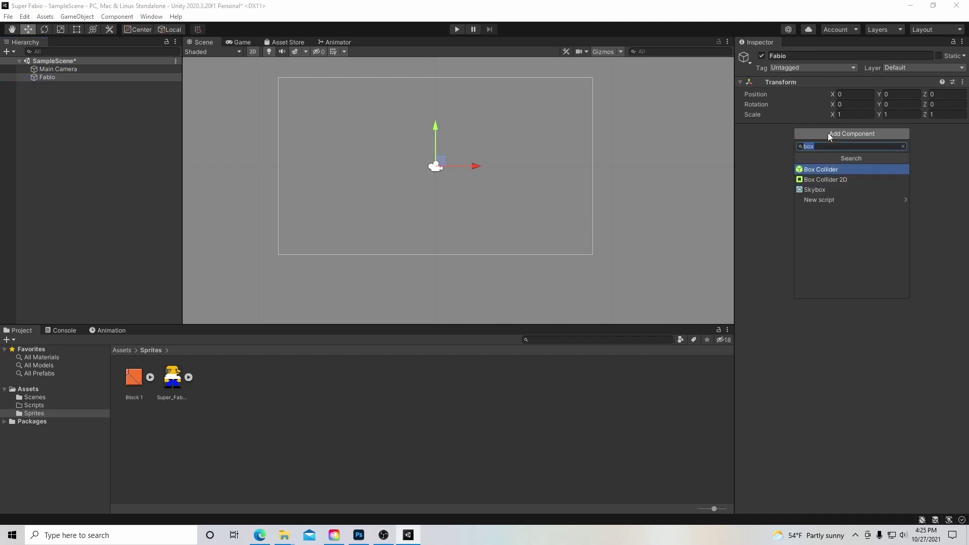
key("BackSpace")
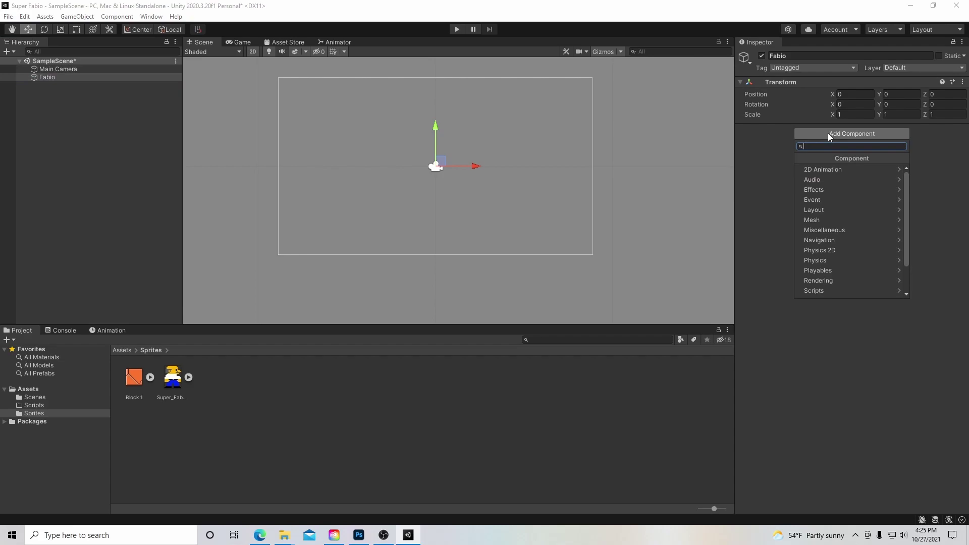
type("Sprite")
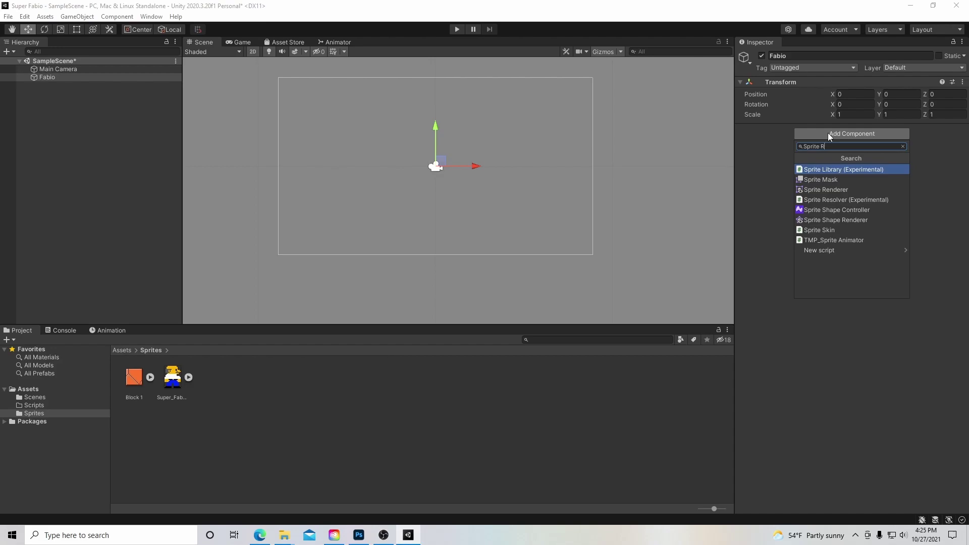
type(" Renderer")
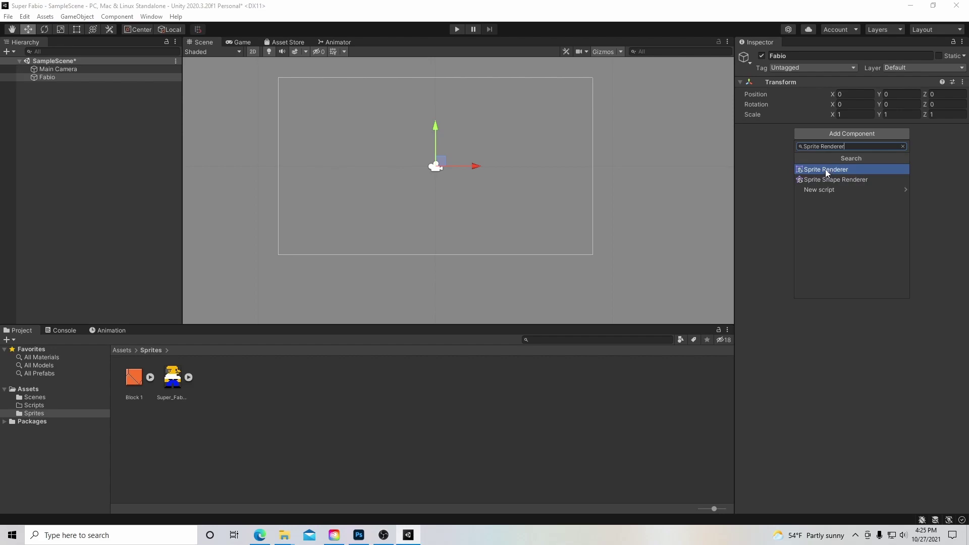
left_click(829, 171)
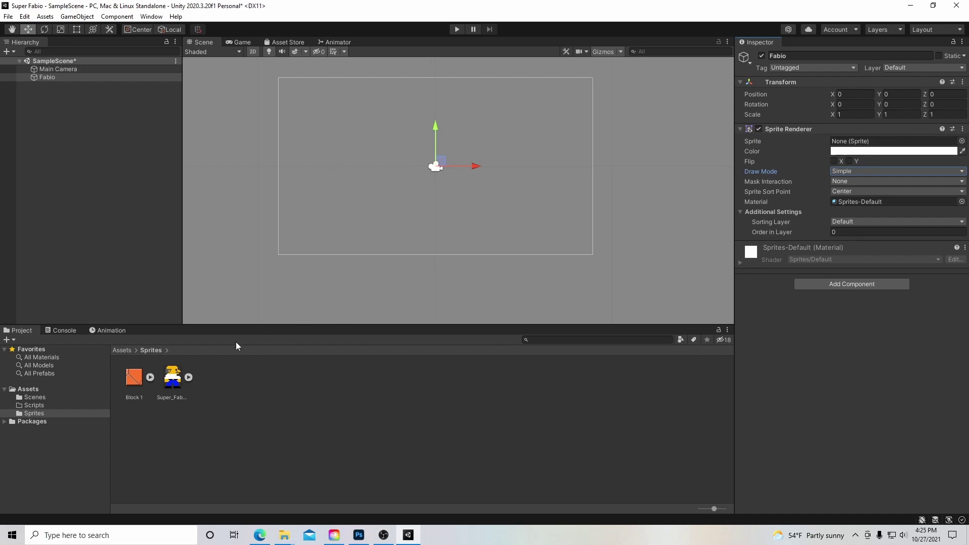
Step: Assign Super_Fabio_Idle to Fabio's Sprite field, lower it to Y -1.26, and select the sprite asset
left_click(188, 377)
left_click(190, 377)
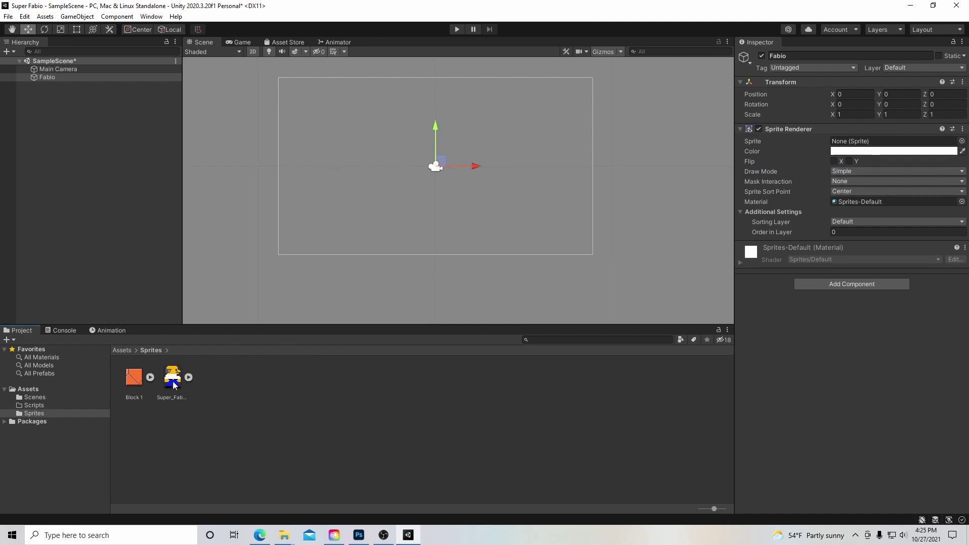
left_click_drag(180, 380, 856, 144)
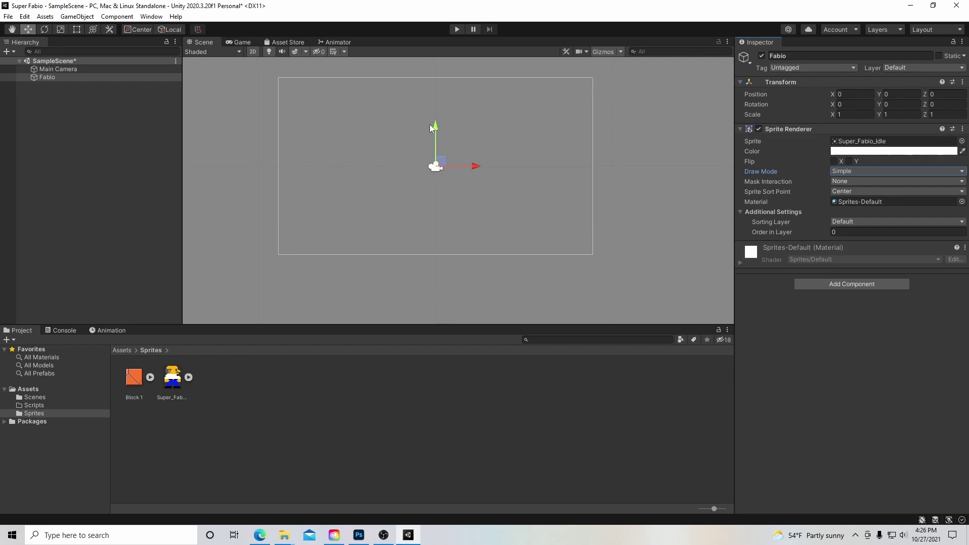
left_click_drag(432, 126, 436, 151)
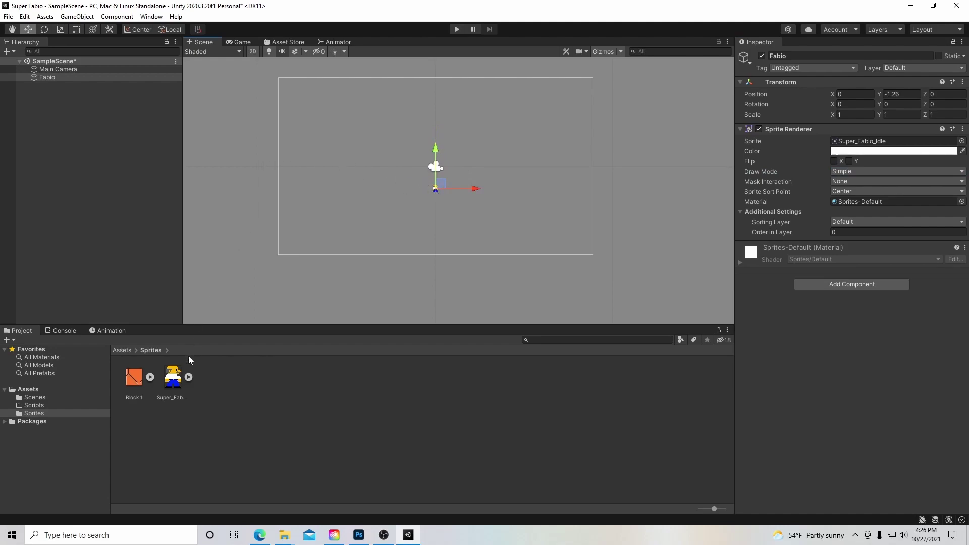
left_click(173, 379)
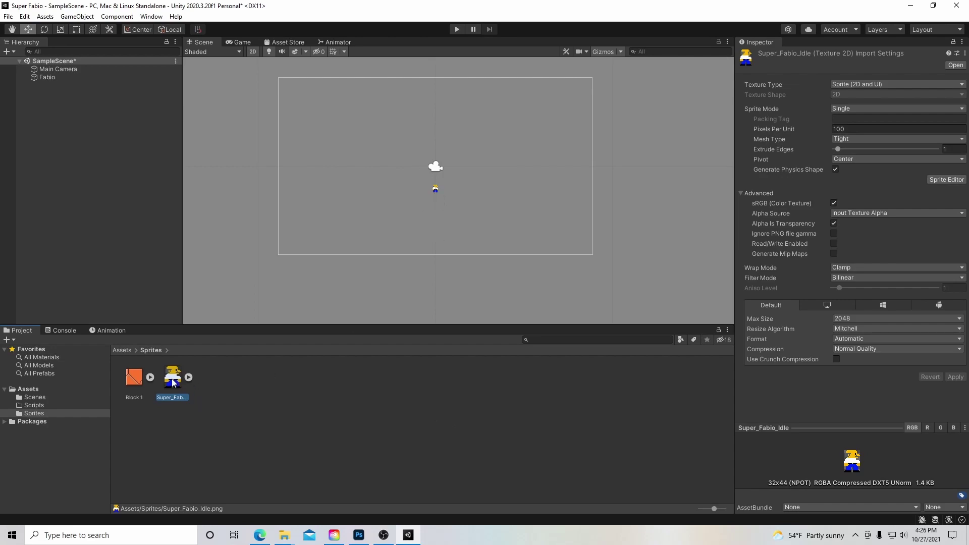
Step: Try Pixels Per Unit 1 and 64 on Super_Fabio_Idle, then apply 32
left_click(864, 129)
type("1")
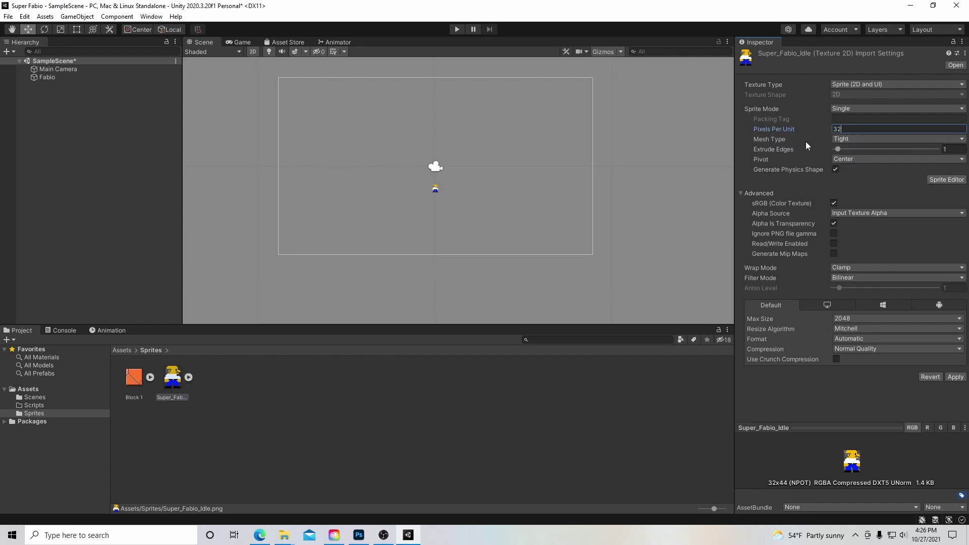
left_click(954, 378)
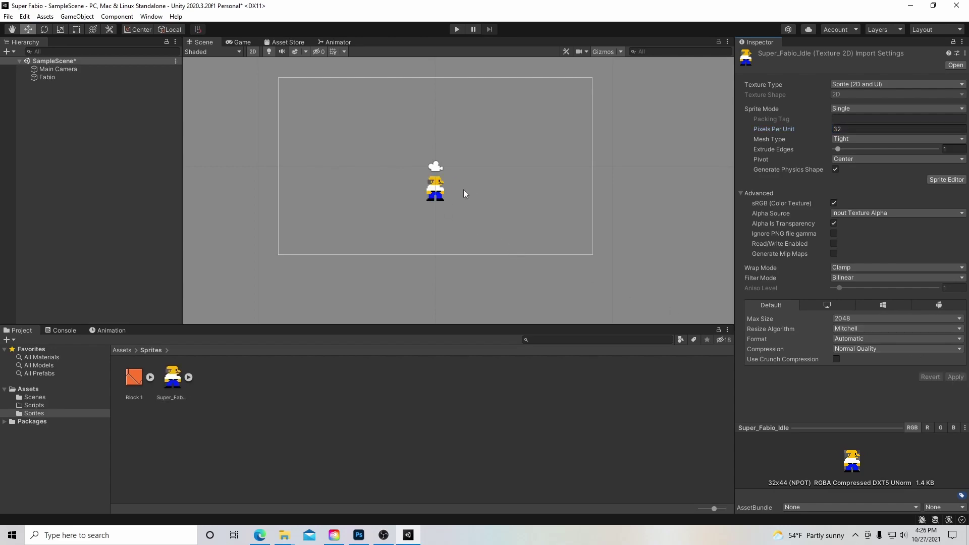
left_click(837, 130)
type("64")
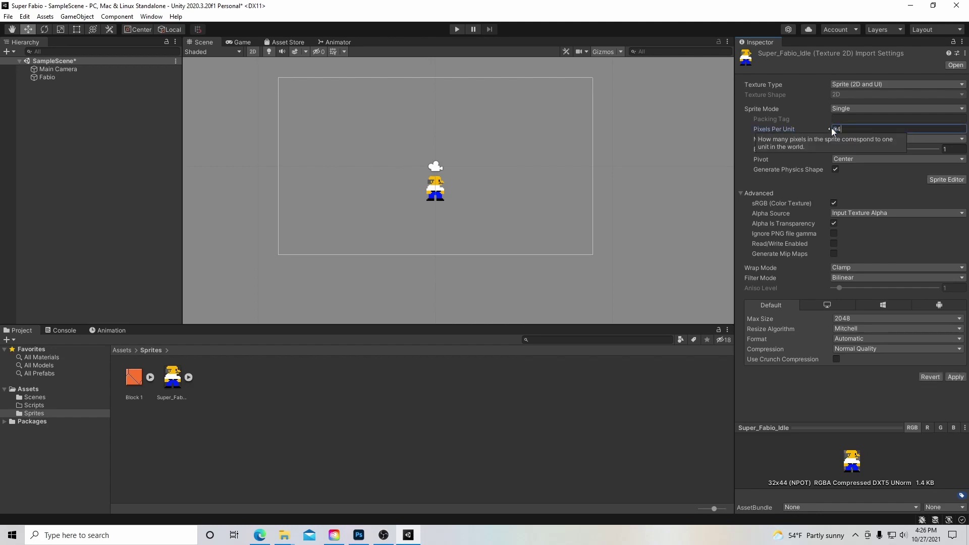
left_click(956, 376)
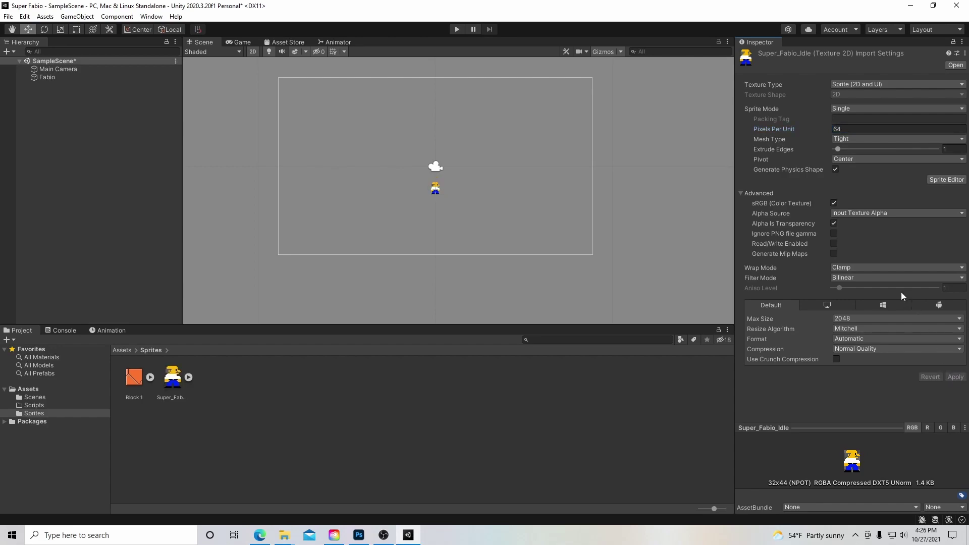
left_click(836, 130)
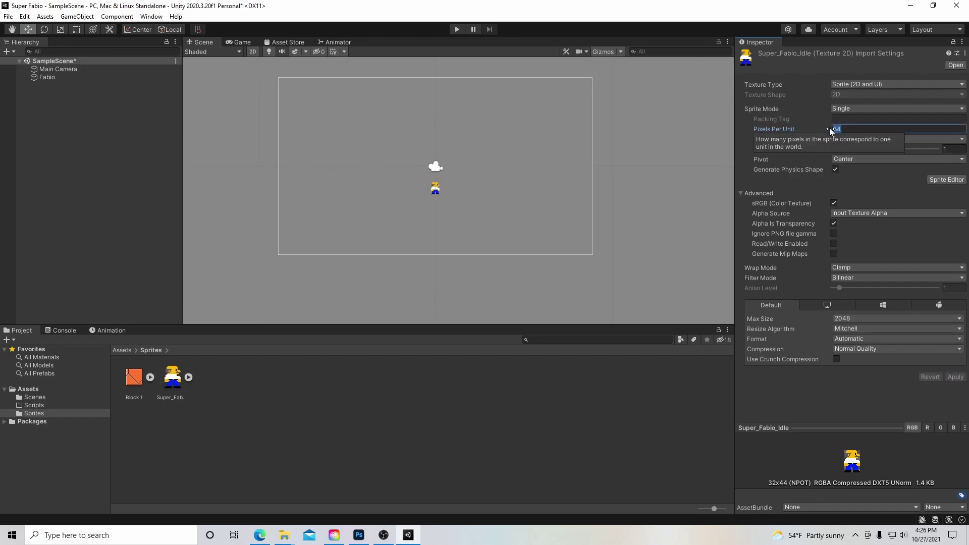
type("32")
left_click(959, 377)
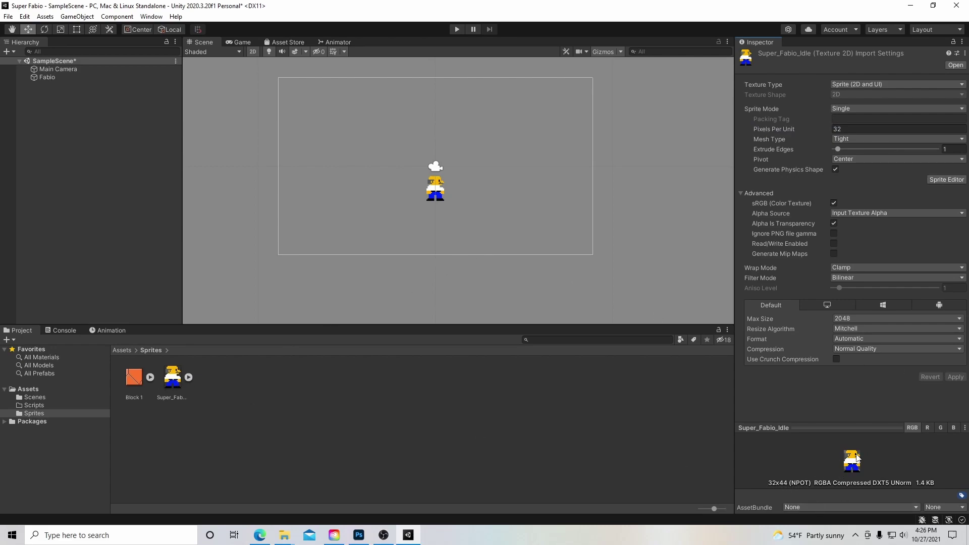
left_click(139, 382)
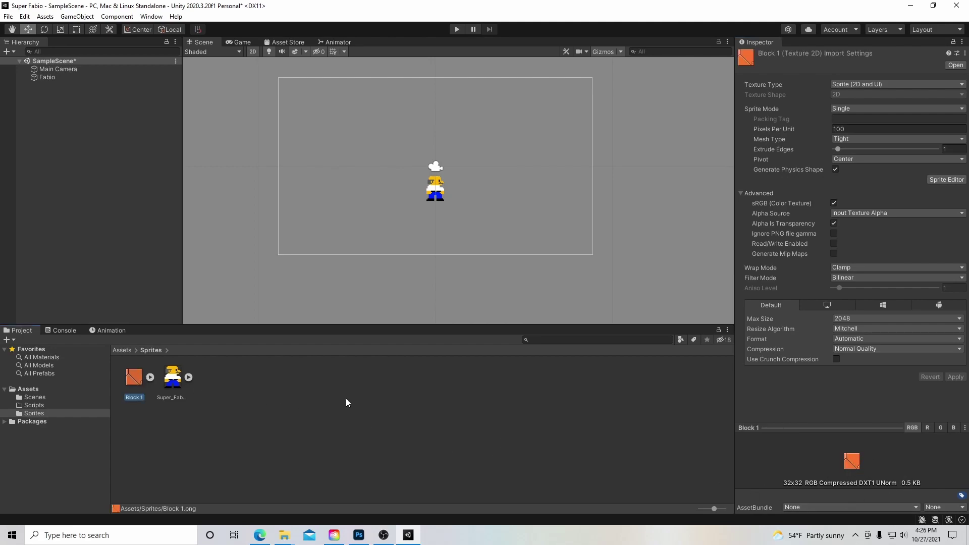
left_click(168, 378)
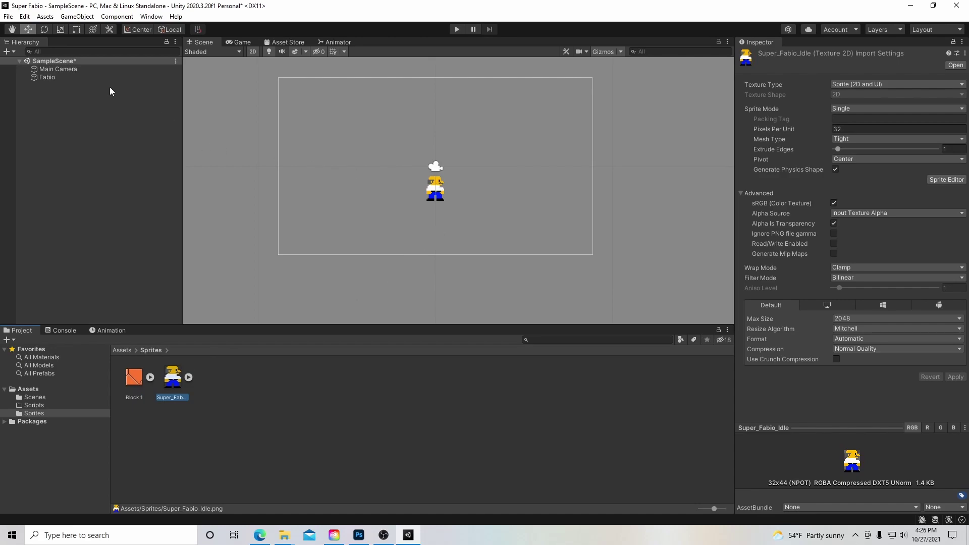
left_click(80, 79)
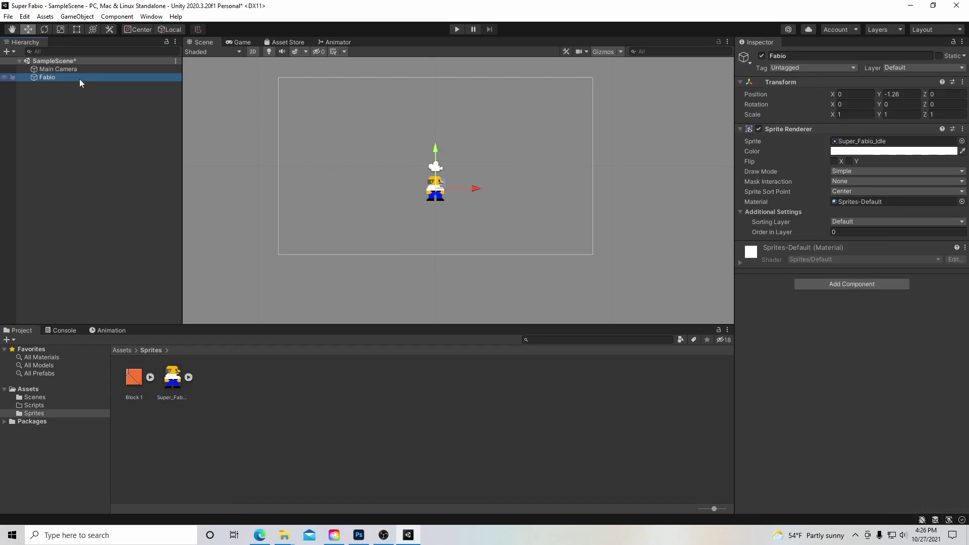
left_click(834, 162)
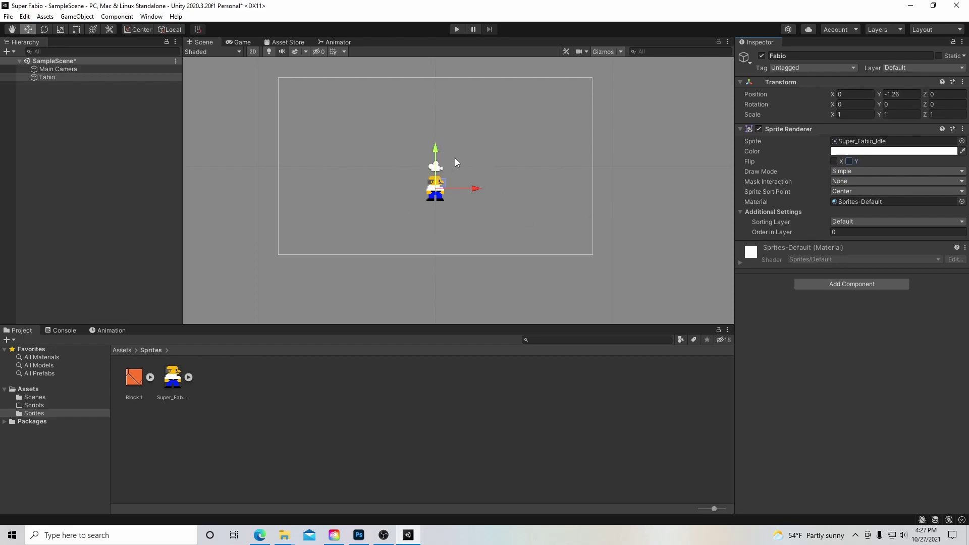
left_click(841, 194)
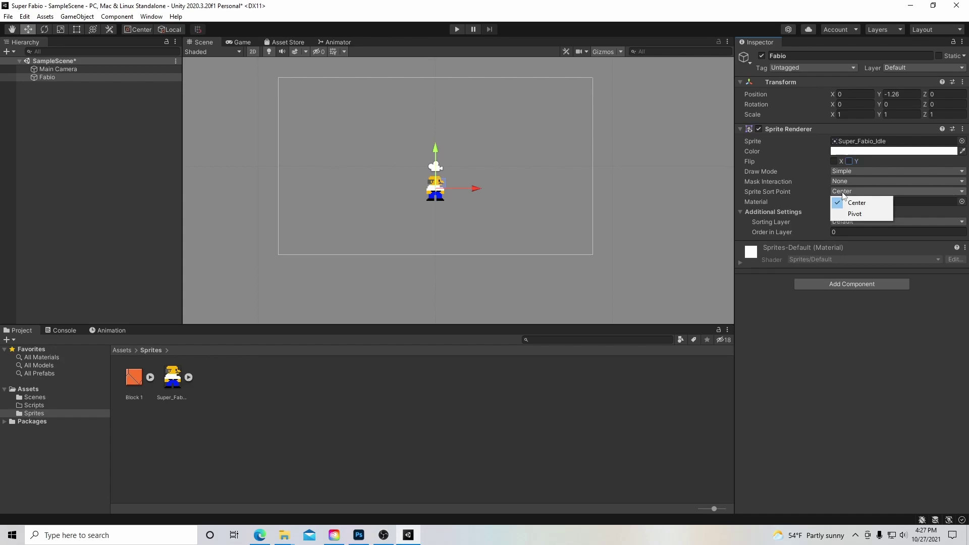
left_click(842, 195)
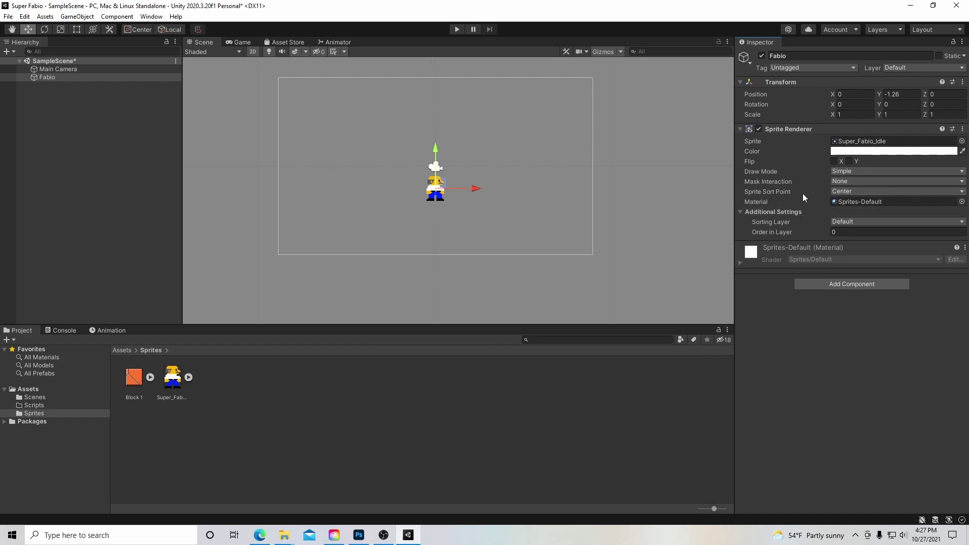
left_click(845, 192)
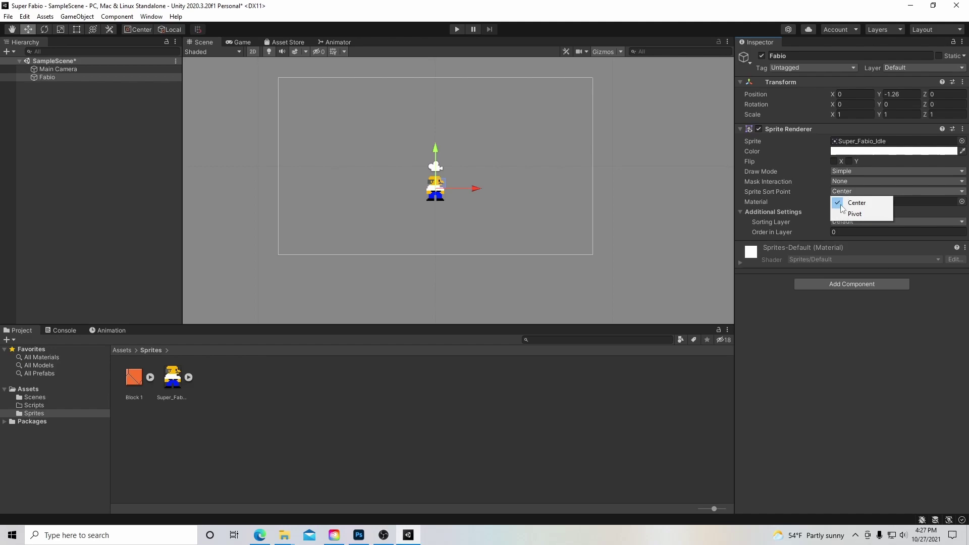
left_click(841, 203)
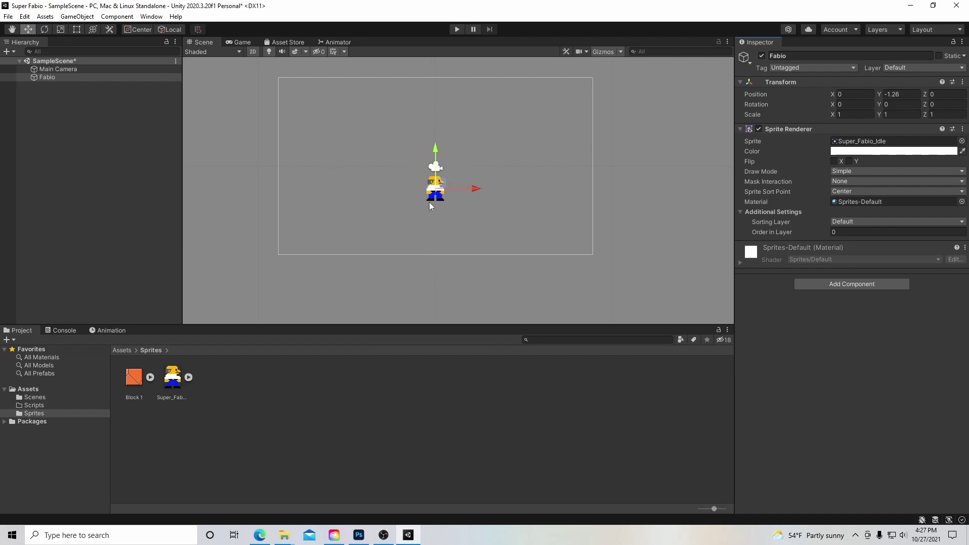
Step: Play-test the scene briefly, then add a Box Collider 2D to Fabio via the 'box c' search
left_click(457, 29)
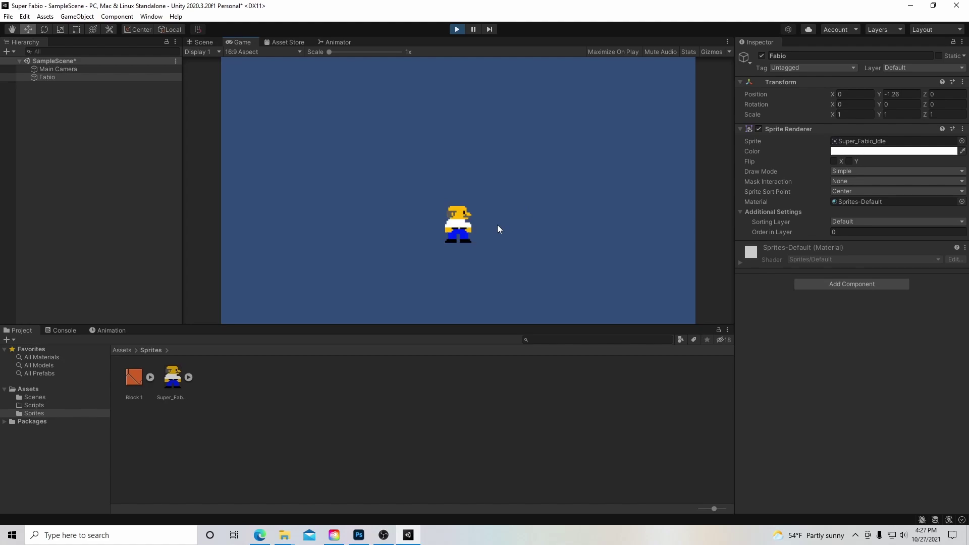
left_click(457, 29)
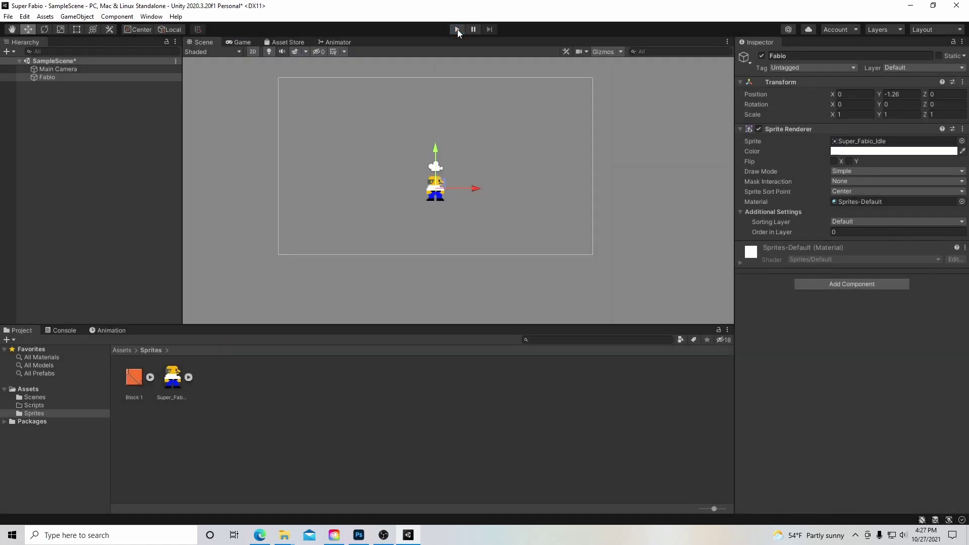
left_click(805, 286)
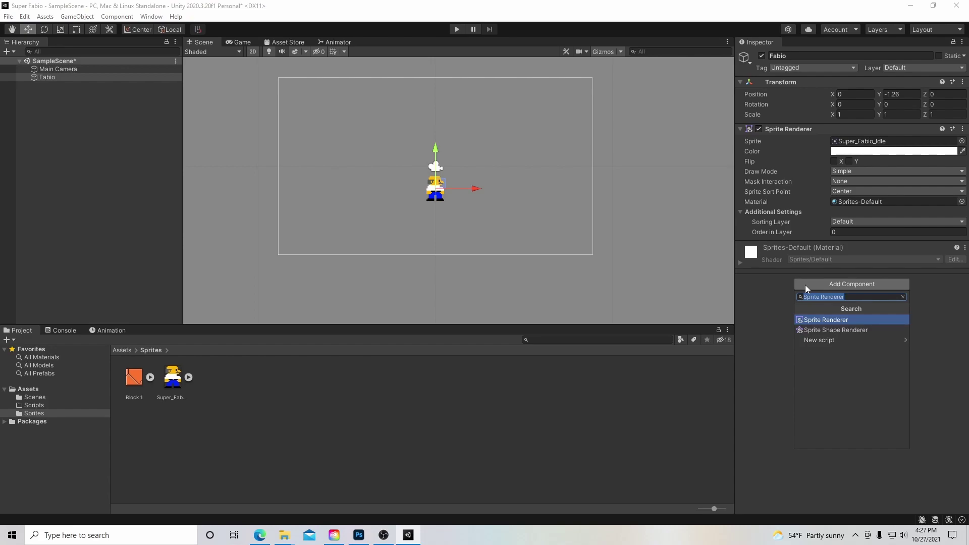
type("box ")
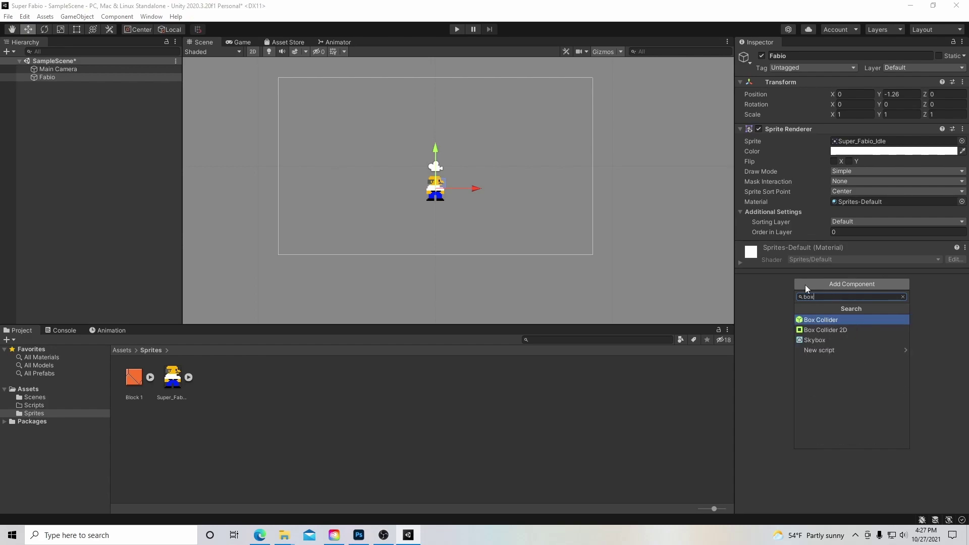
type("collider")
left_click(824, 330)
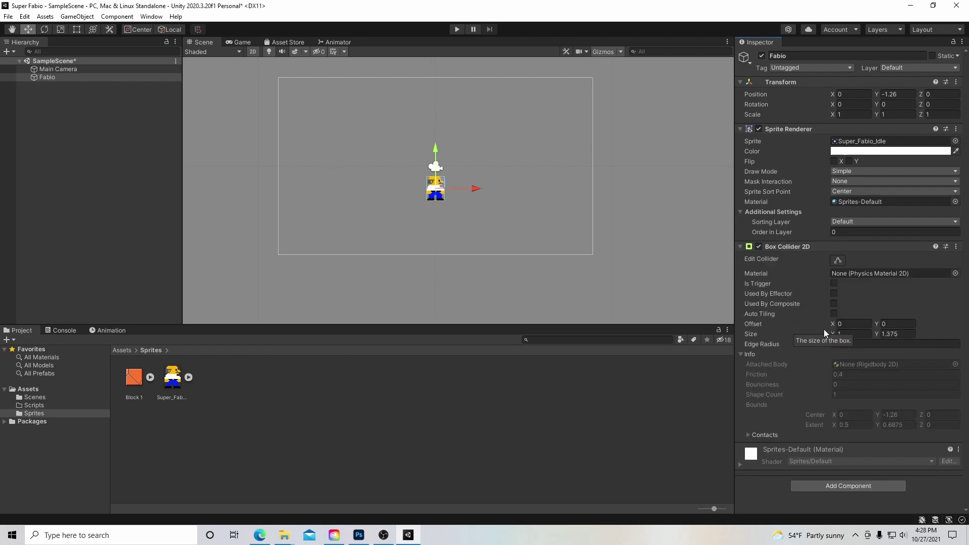
scroll(437, 194, "up", 2)
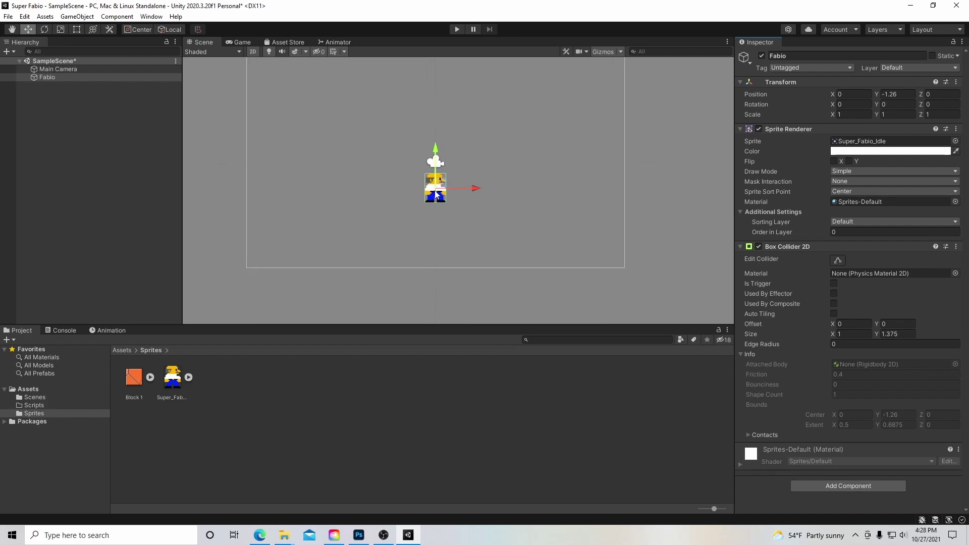
scroll(437, 195, "up", 1)
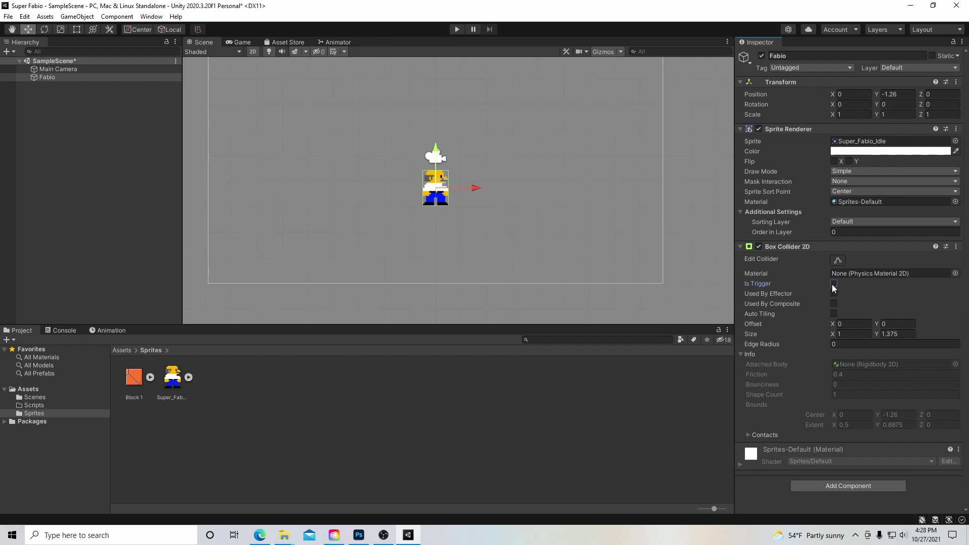
left_click(456, 32)
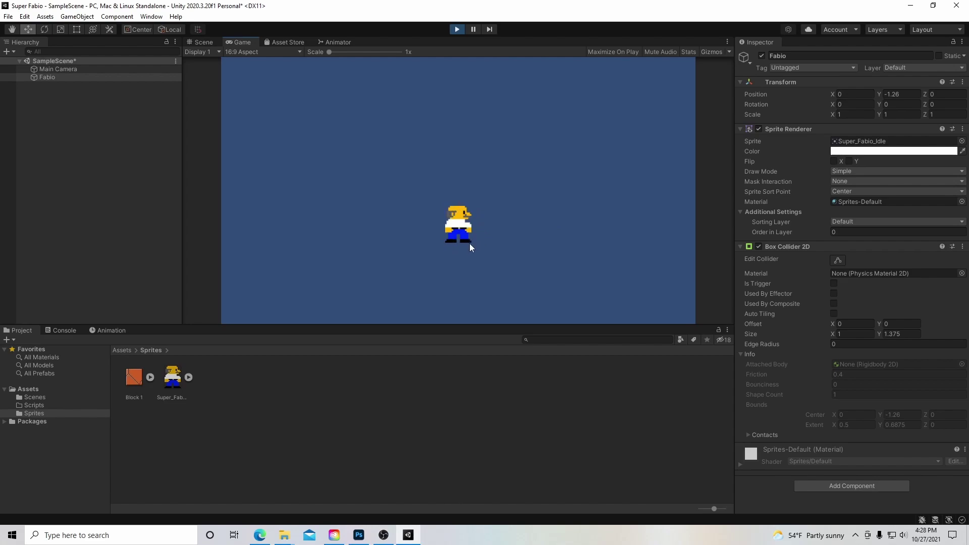
left_click(457, 29)
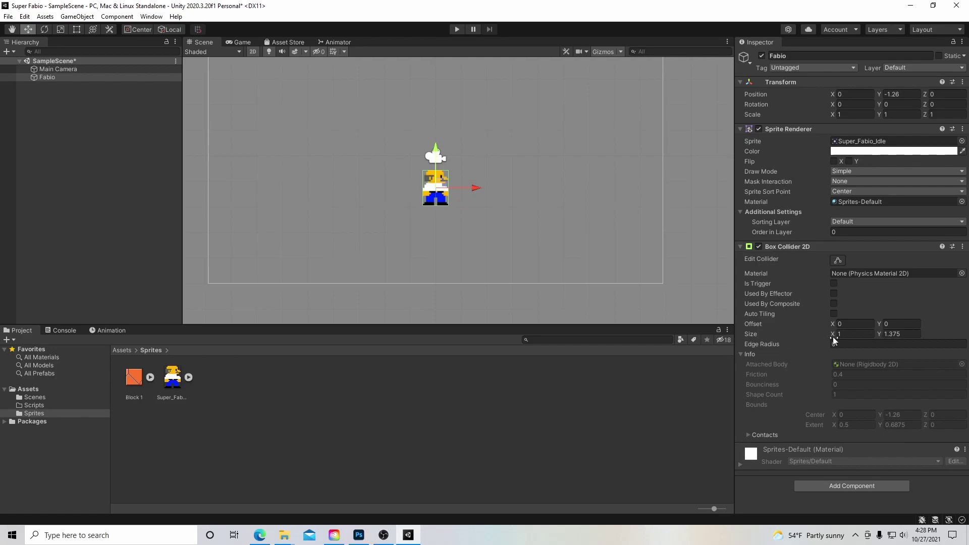
mouse_move(833, 337)
left_mouse_down()
mouse_move(817, 333)
mouse_move(834, 335)
left_mouse_up()
mouse_move(834, 325)
left_mouse_down()
mouse_move(819, 323)
mouse_move(849, 323)
mouse_move(832, 322)
left_mouse_up()
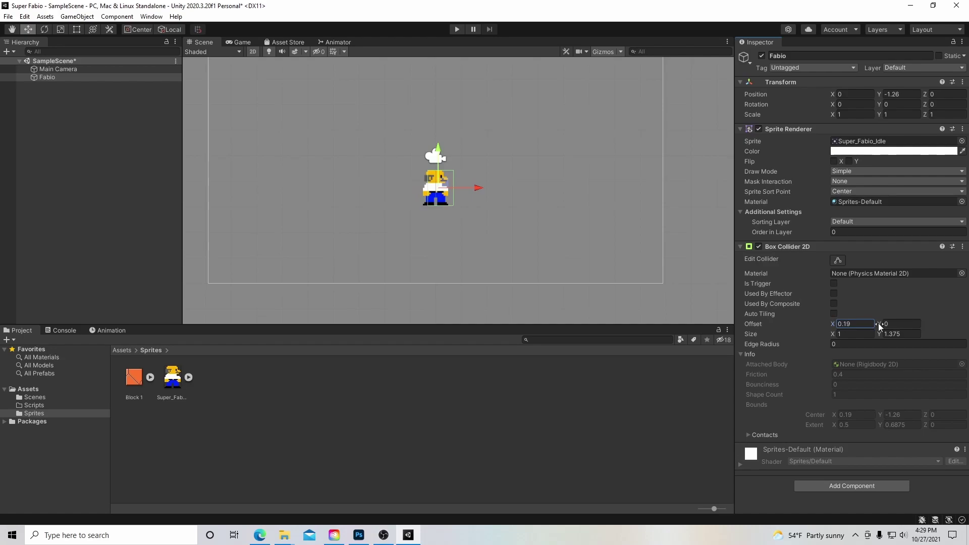
mouse_move(878, 326)
left_mouse_down()
mouse_move(890, 324)
mouse_move(872, 325)
mouse_move(881, 324)
left_mouse_up()
left_click(841, 324)
type("0")
Step: Add a Dynamic Rigidbody 2D to Fabio via the 'rigid' search, keeping gravity scale 1
left_click(849, 486)
type("rigid")
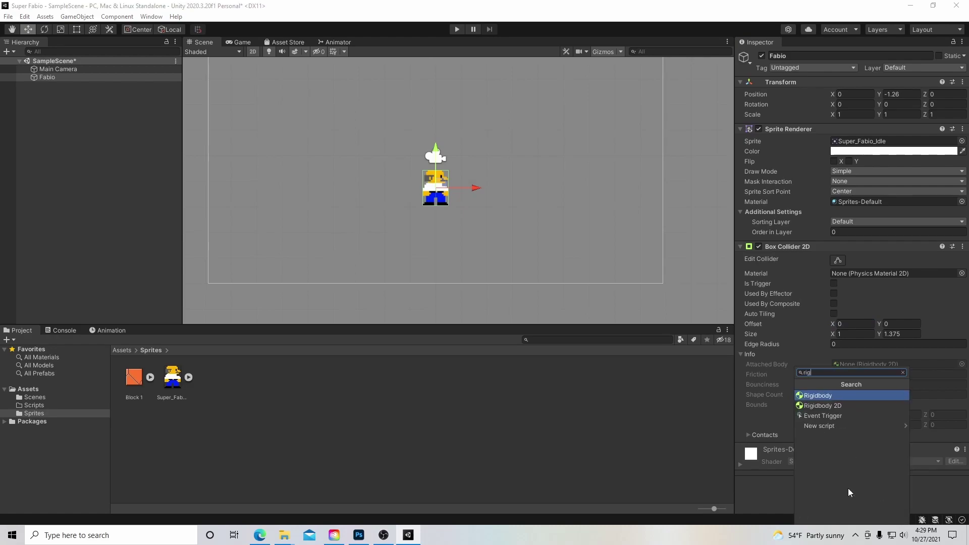
left_click(856, 407)
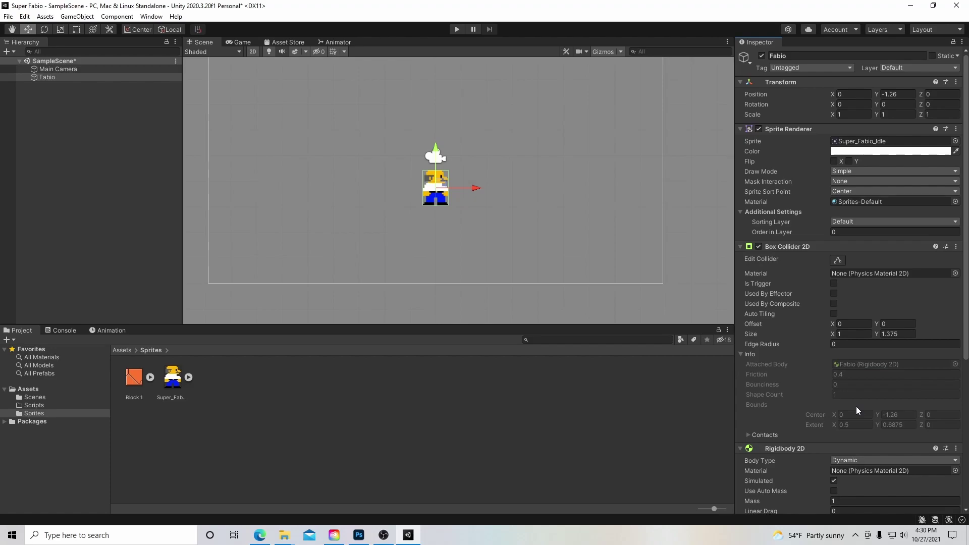
scroll(856, 407, "down", 5)
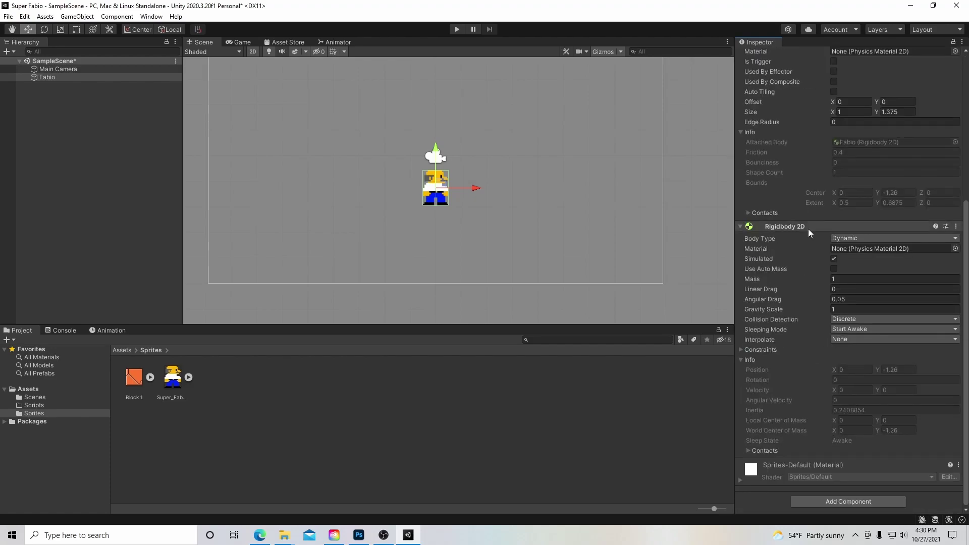
scroll(815, 354, "up", 4)
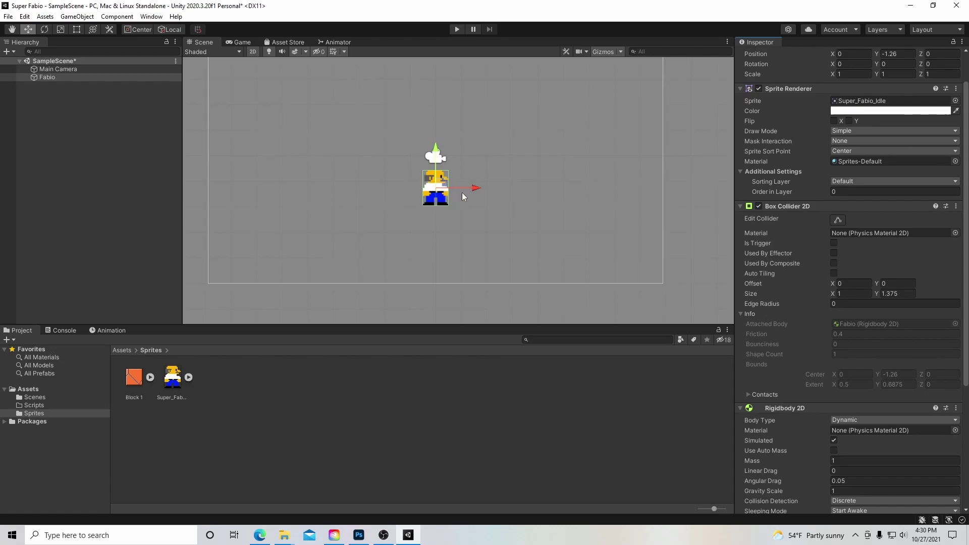
scroll(896, 418, "down", 4)
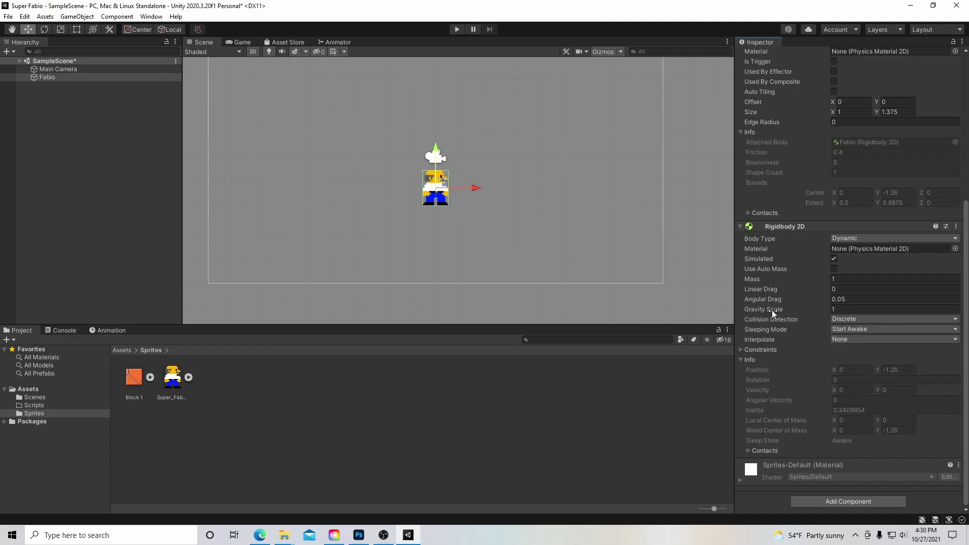
left_click(835, 311)
Step: Play the scene to watch Fabio fall, then stop to restore his position
left_click(455, 29)
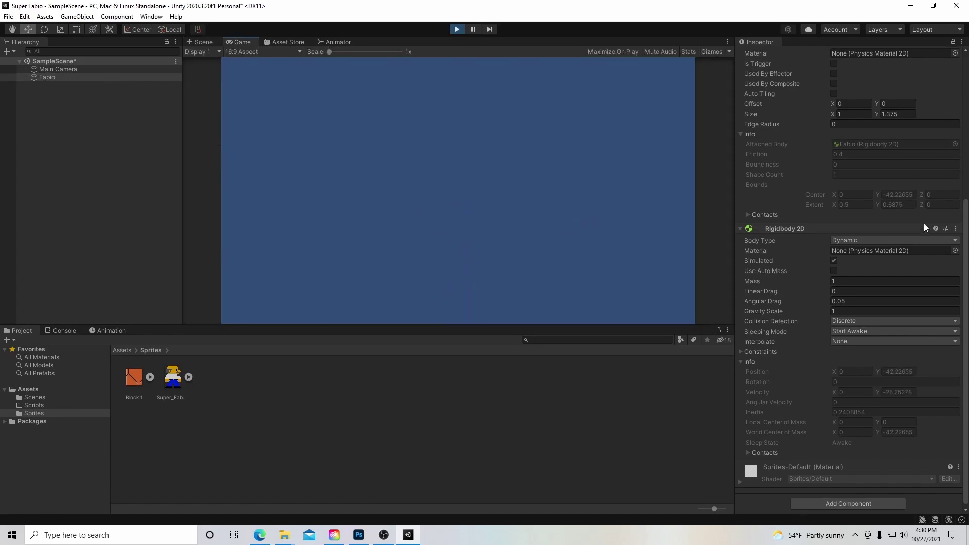
scroll(925, 231, "up", 5)
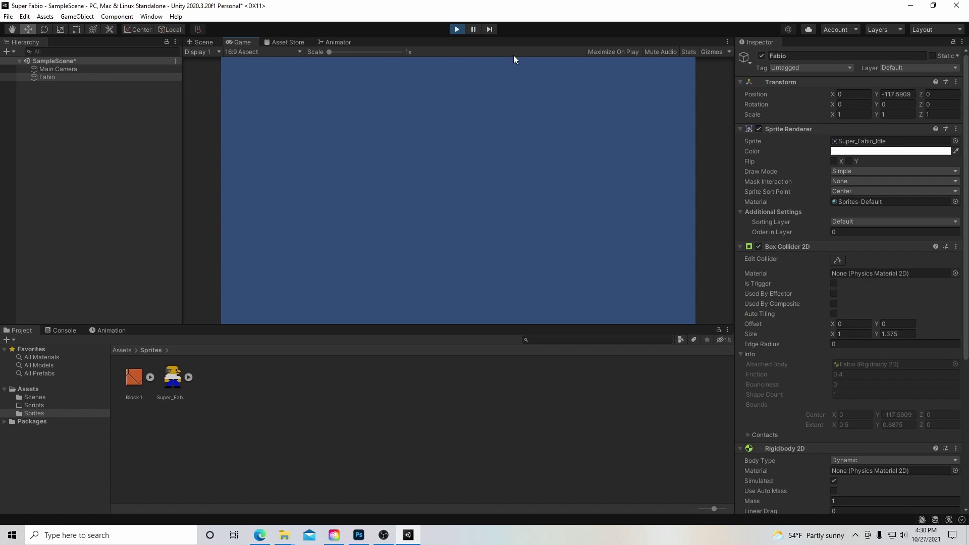
left_click(459, 31)
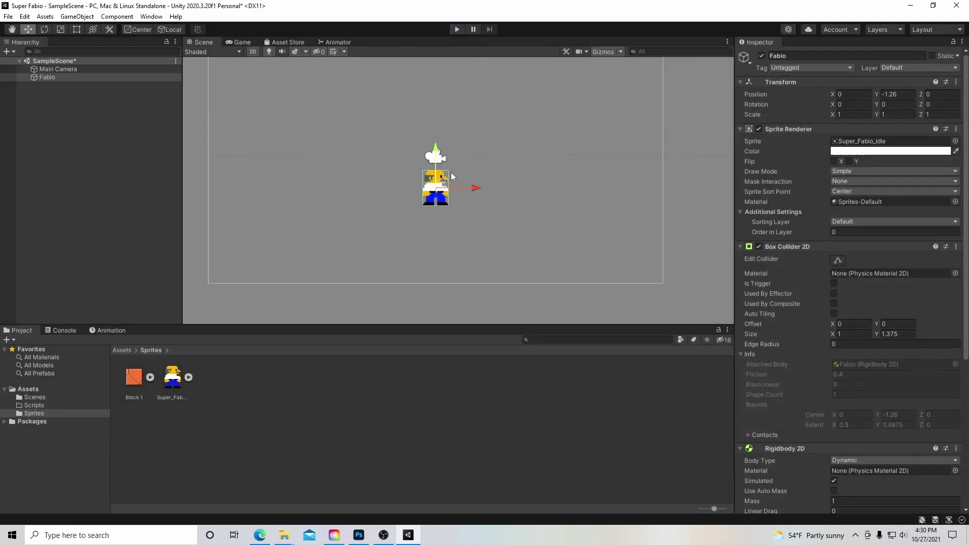
Step: Set Fabio's Rigidbody 2D Body Type to Static and test it in Play mode
scroll(928, 370, "down", 5)
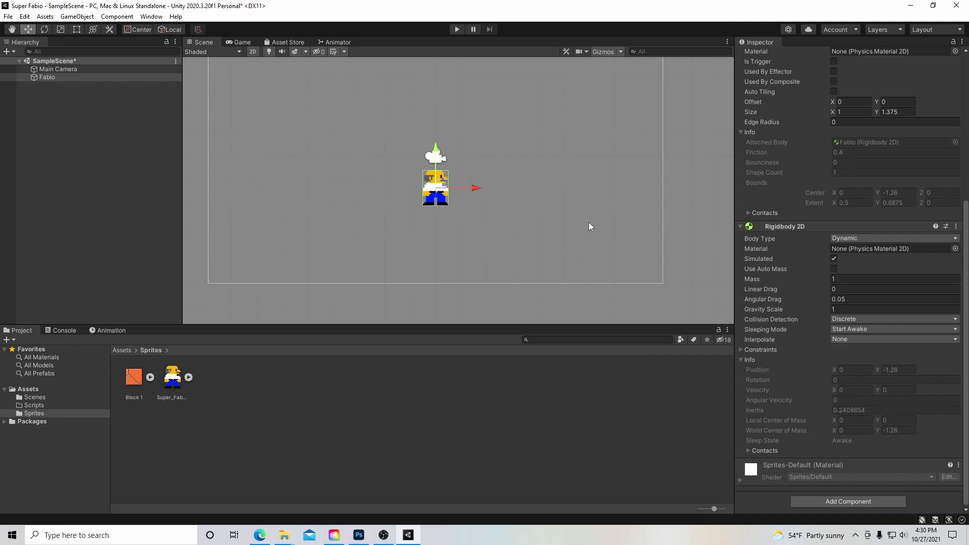
left_click(852, 240)
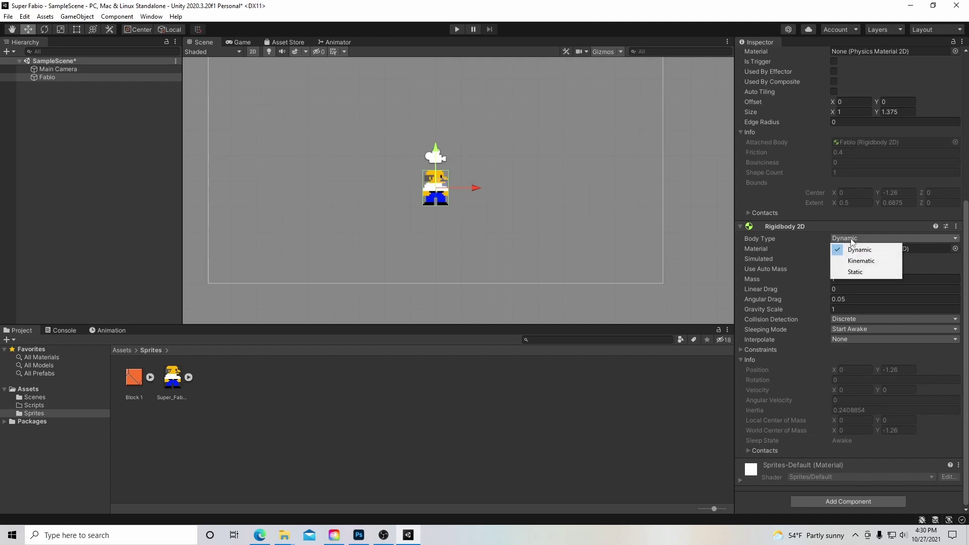
left_click(855, 272)
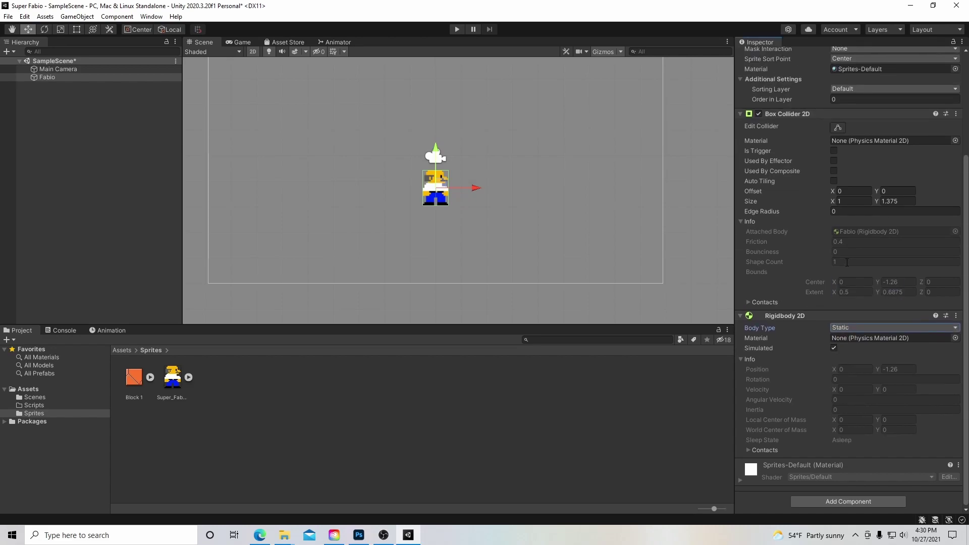
left_click(456, 29)
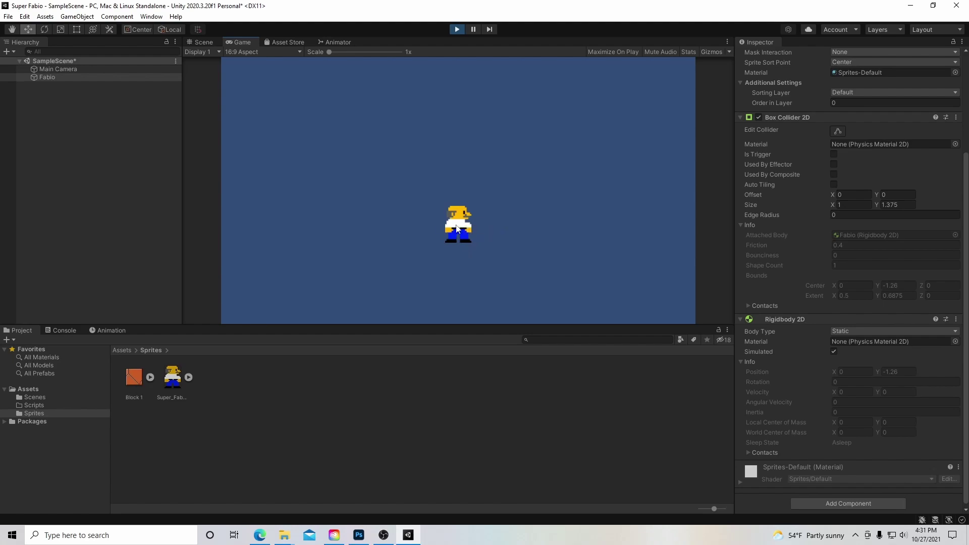
left_click(457, 30)
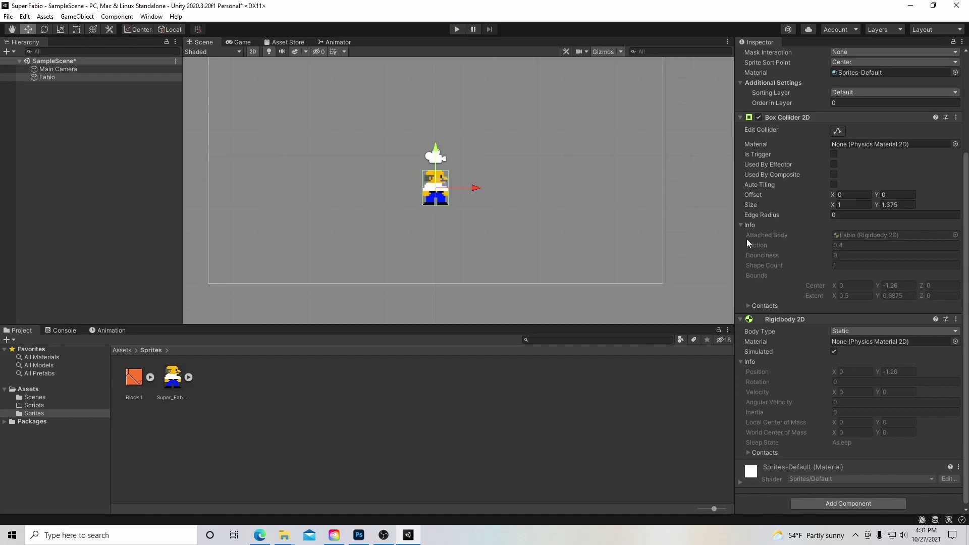
Step: Return the Body Type to Dynamic and expand the Rigidbody 2D Constraints
left_click(876, 334)
left_click(877, 340)
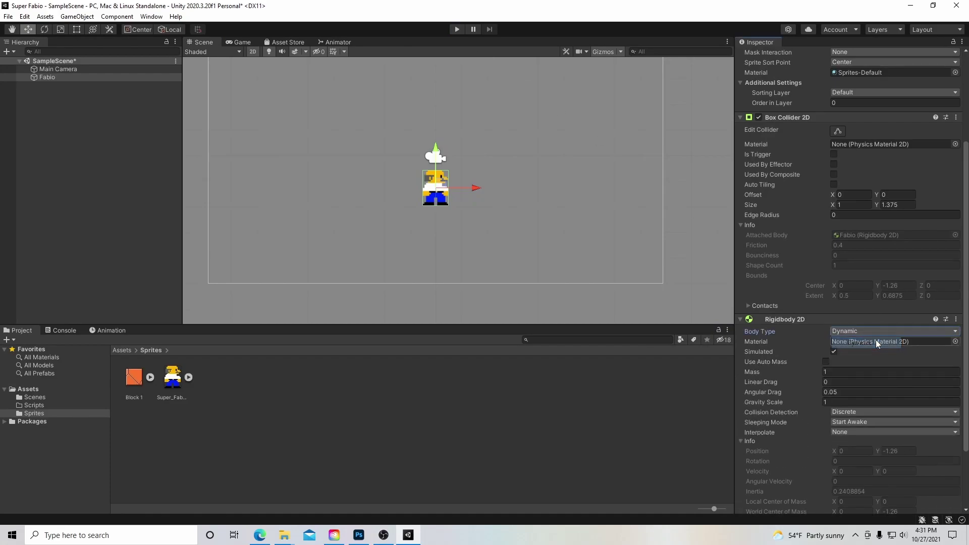
scroll(861, 381, "down", 3)
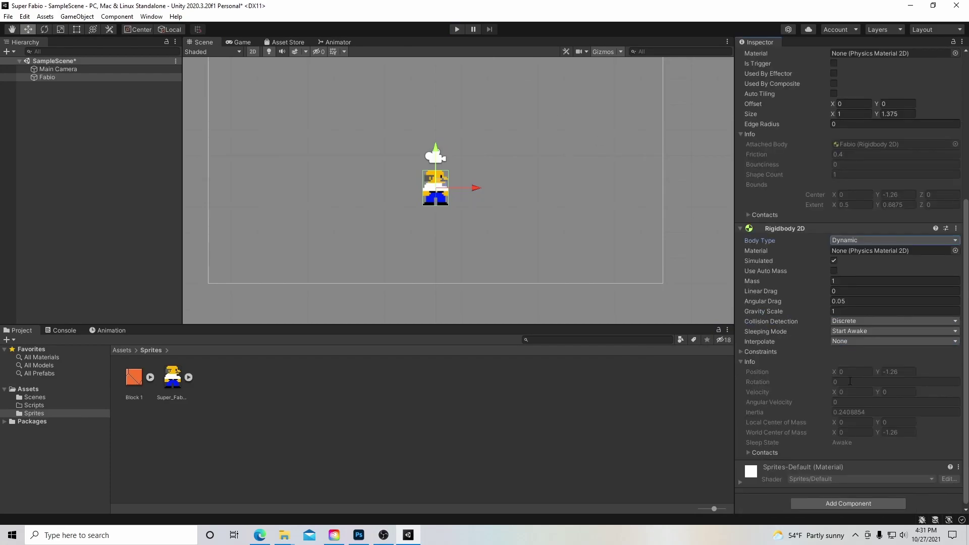
left_click(741, 352)
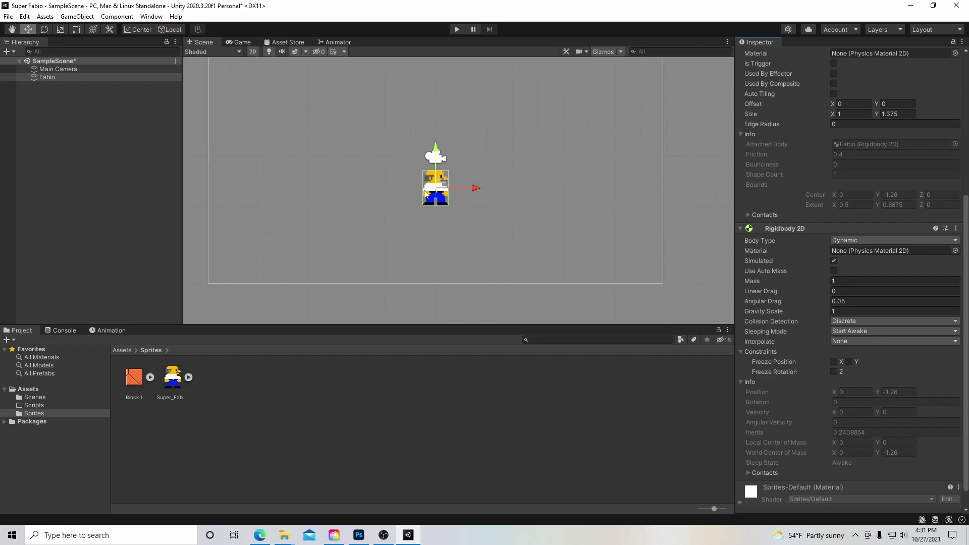
Step: Tick Freeze Rotation Z on Fabio's Rigidbody 2D, then deselect Fabio via the Project panel
left_click(834, 372)
left_click(554, 364)
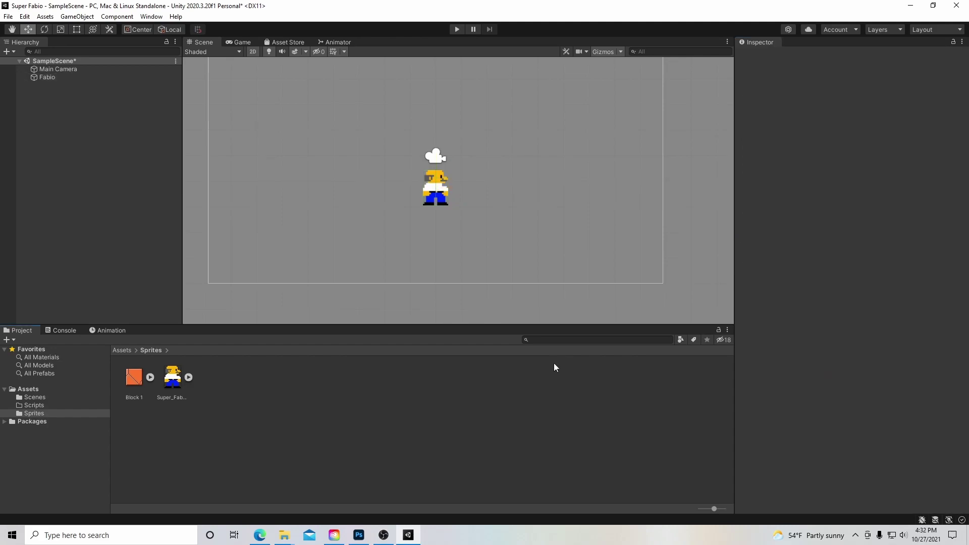